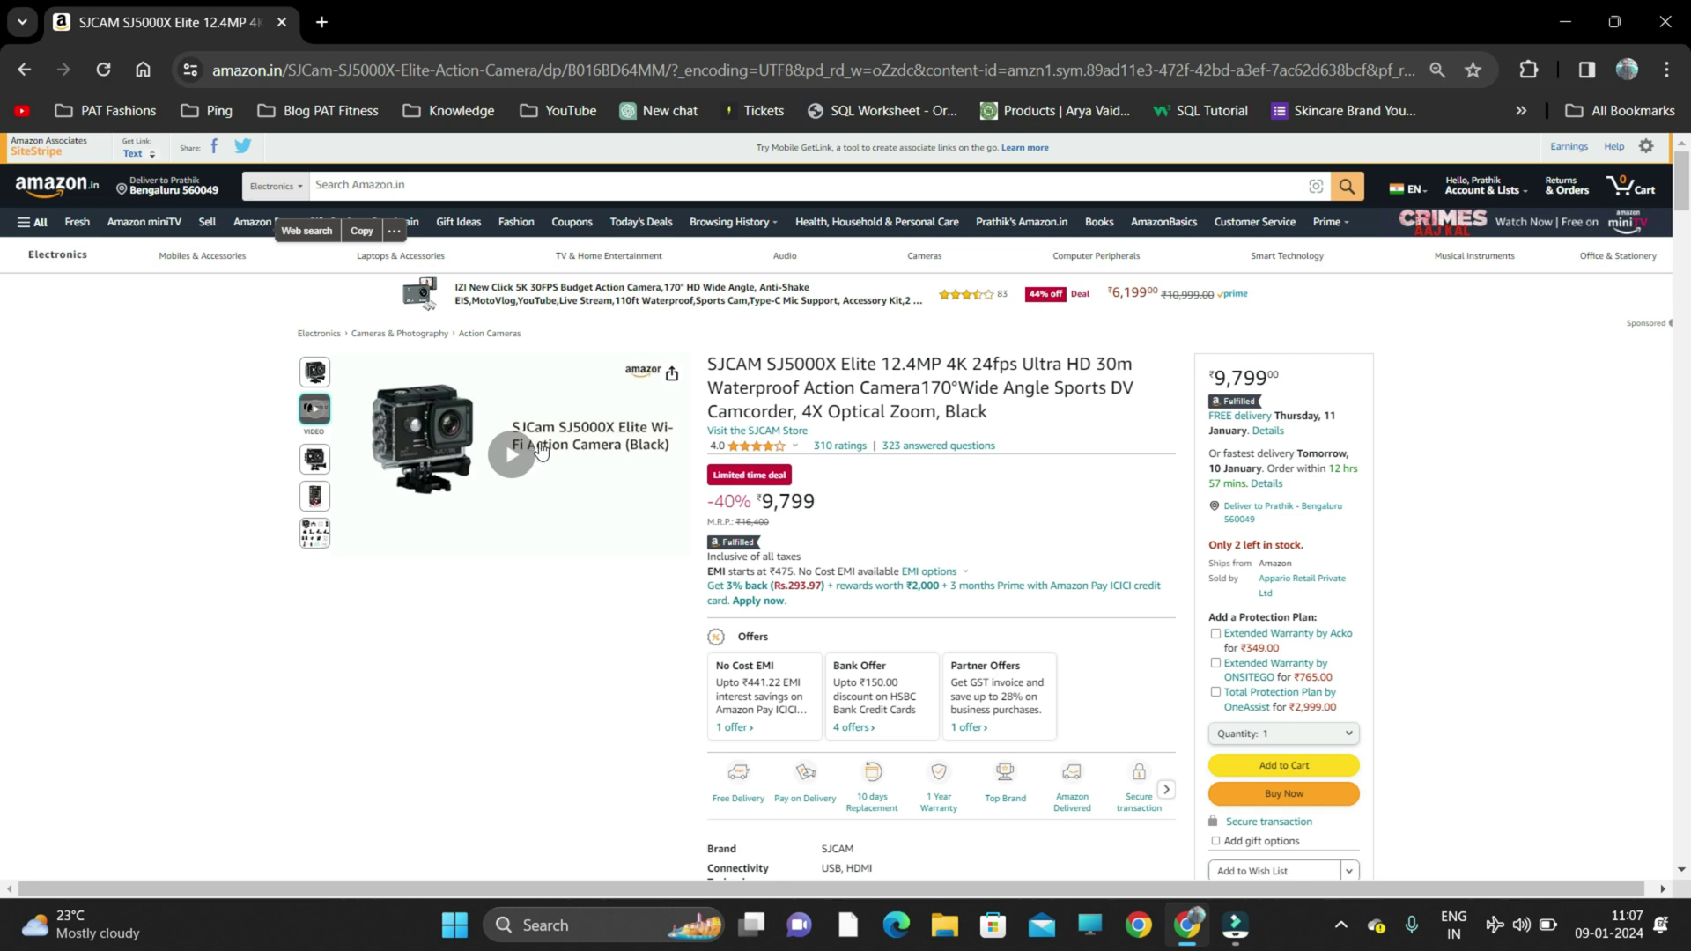
Open the SJCAM SJ5000X Elite video viewer, which starts playing a customer review video
{"action": "left_click", "coordinate": [540, 450]}
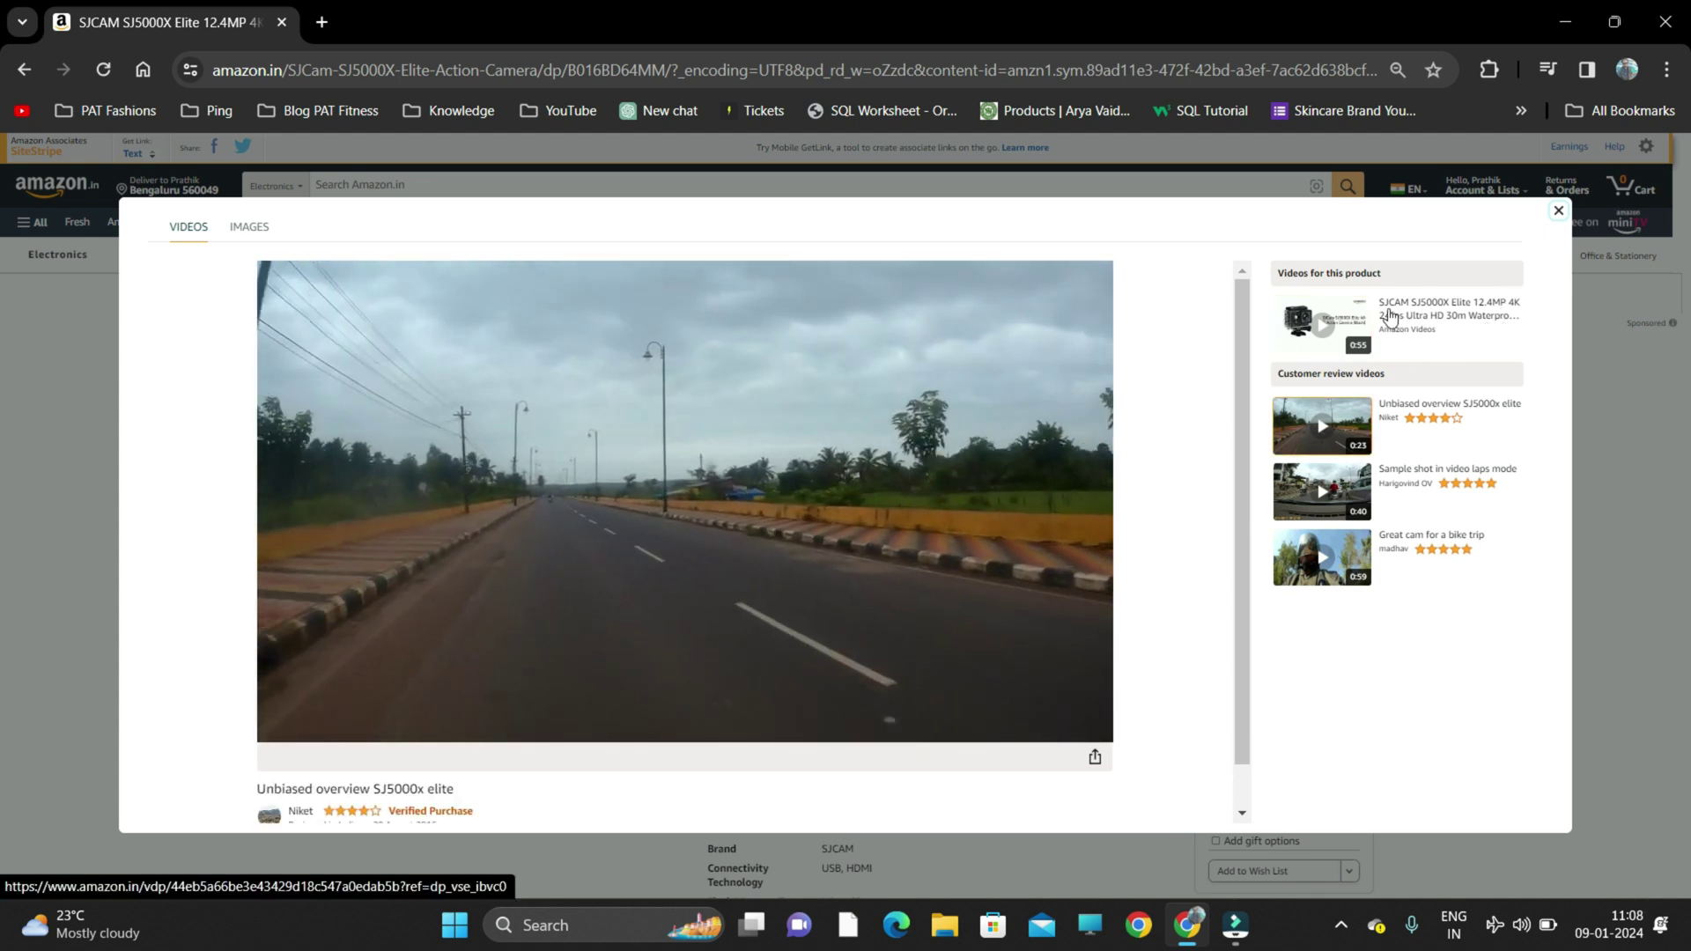
Load the official SJCAM product video and inspect its video element in DevTools
{"action": "left_click", "coordinate": [1444, 320]}
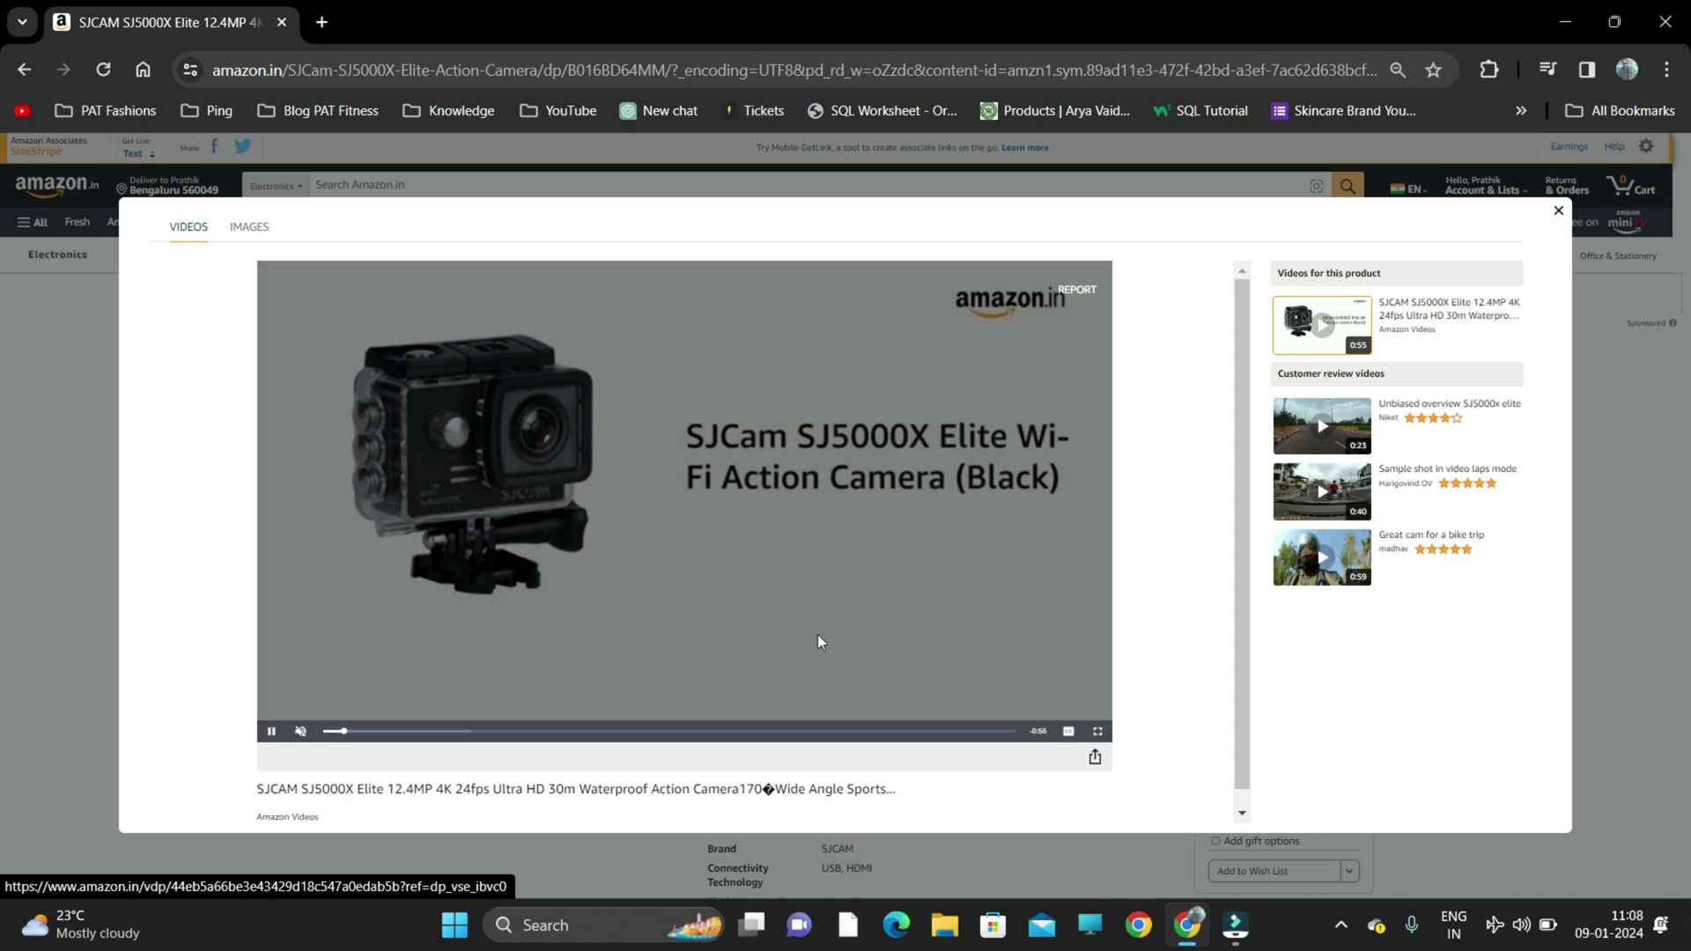
{"action": "right_click", "coordinate": [805, 442]}
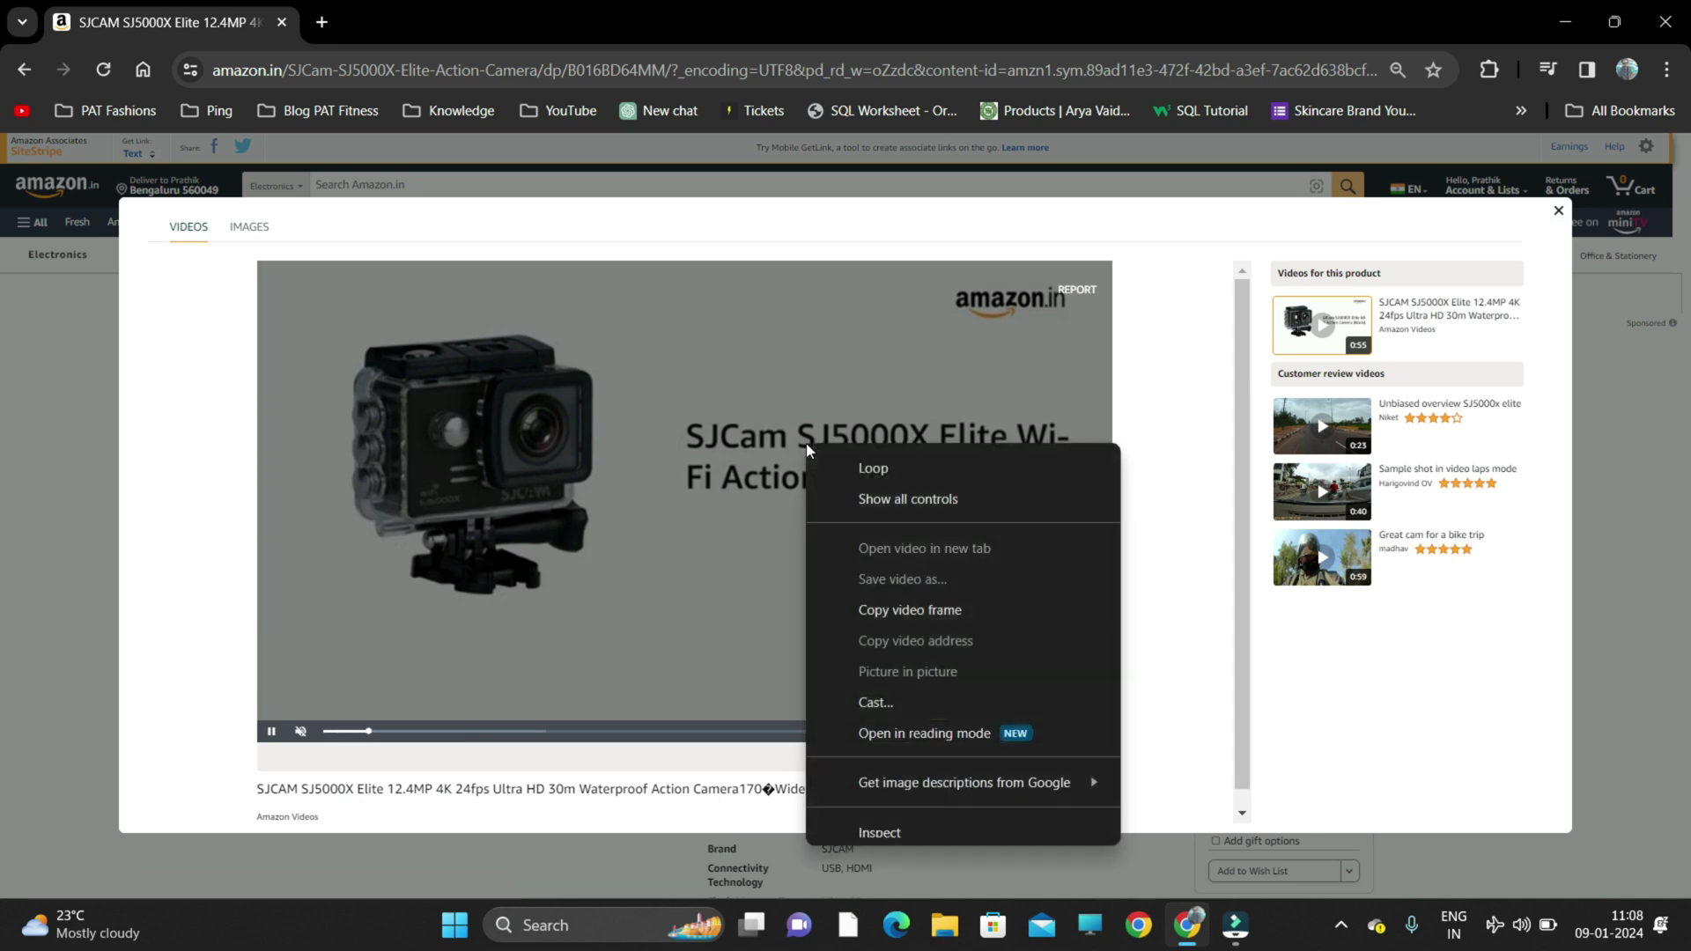
{"action": "scroll", "coordinate": [937, 814], "scroll_direction": "down", "scroll_amount": 1}
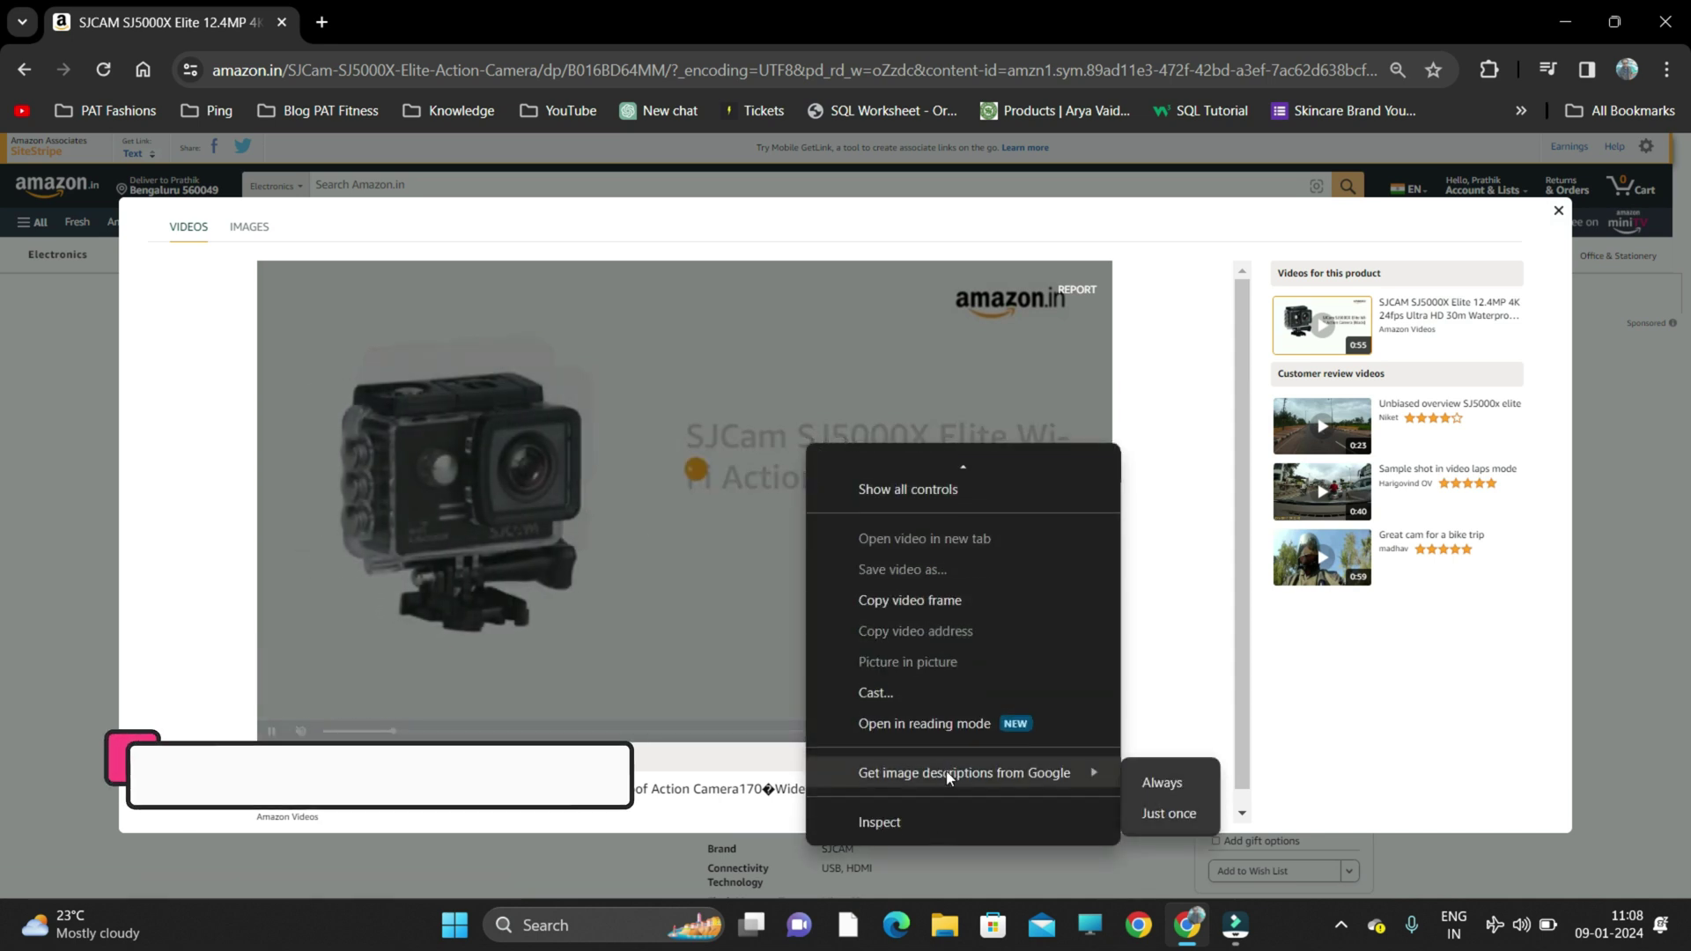
{"action": "left_click", "coordinate": [911, 822]}
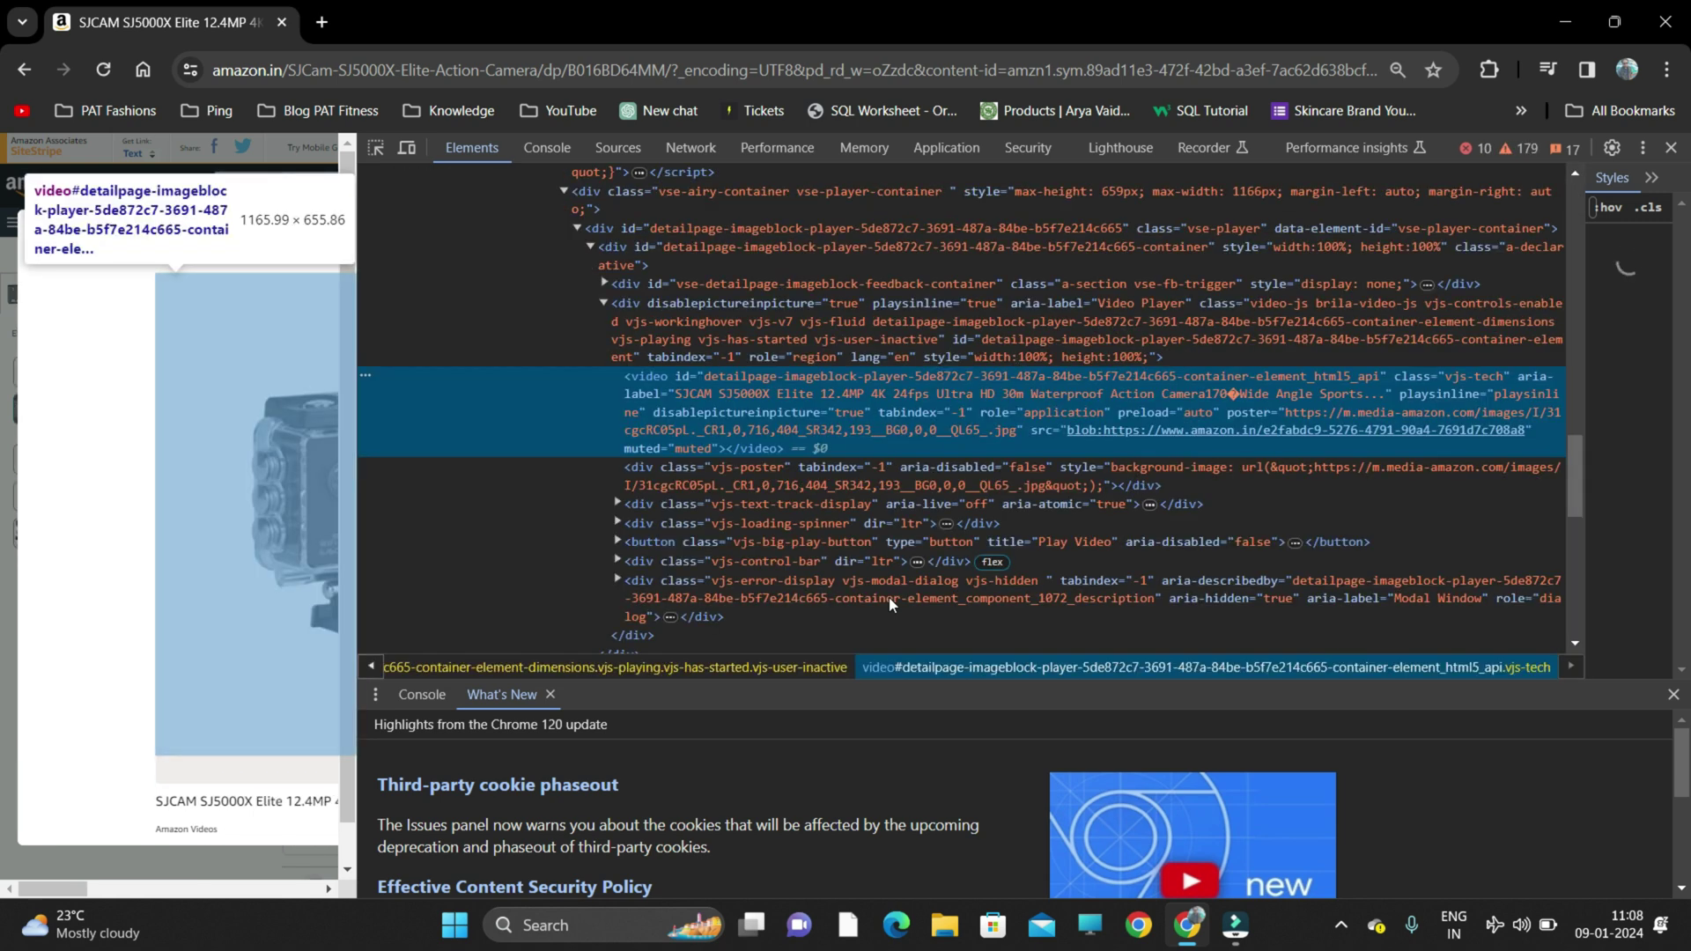
Search the Elements markup for 'mp' and jump to the next mp4 match
{"action": "key", "text": "ctrl+f"}
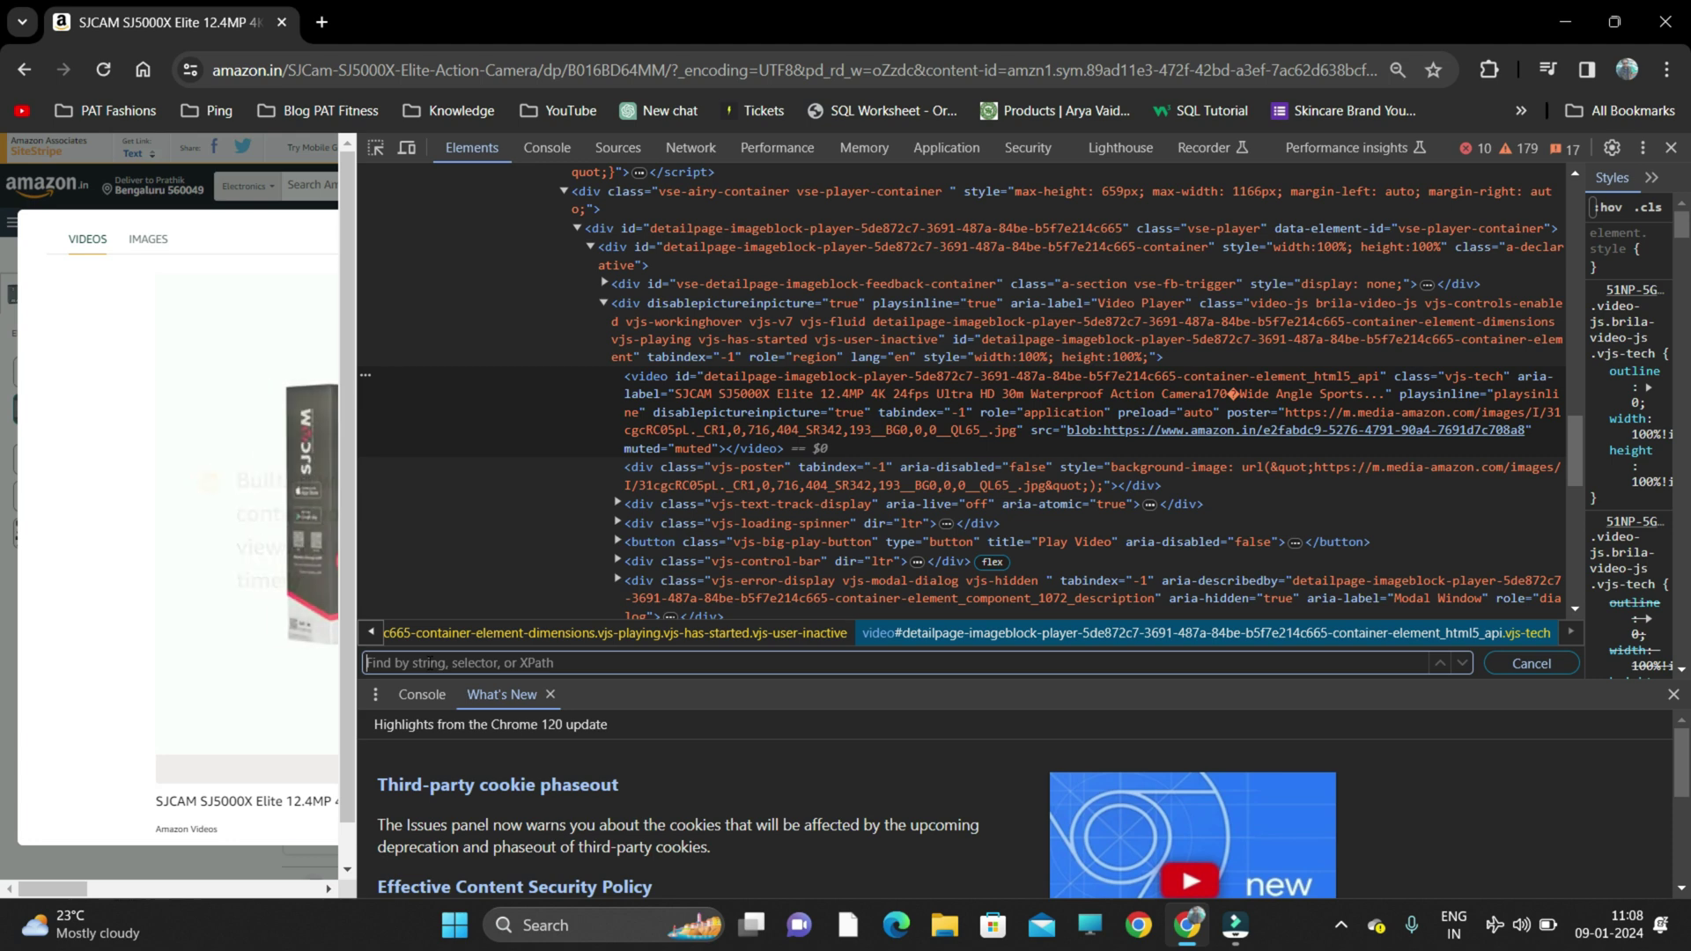
{"action": "type", "text": "mp4"}
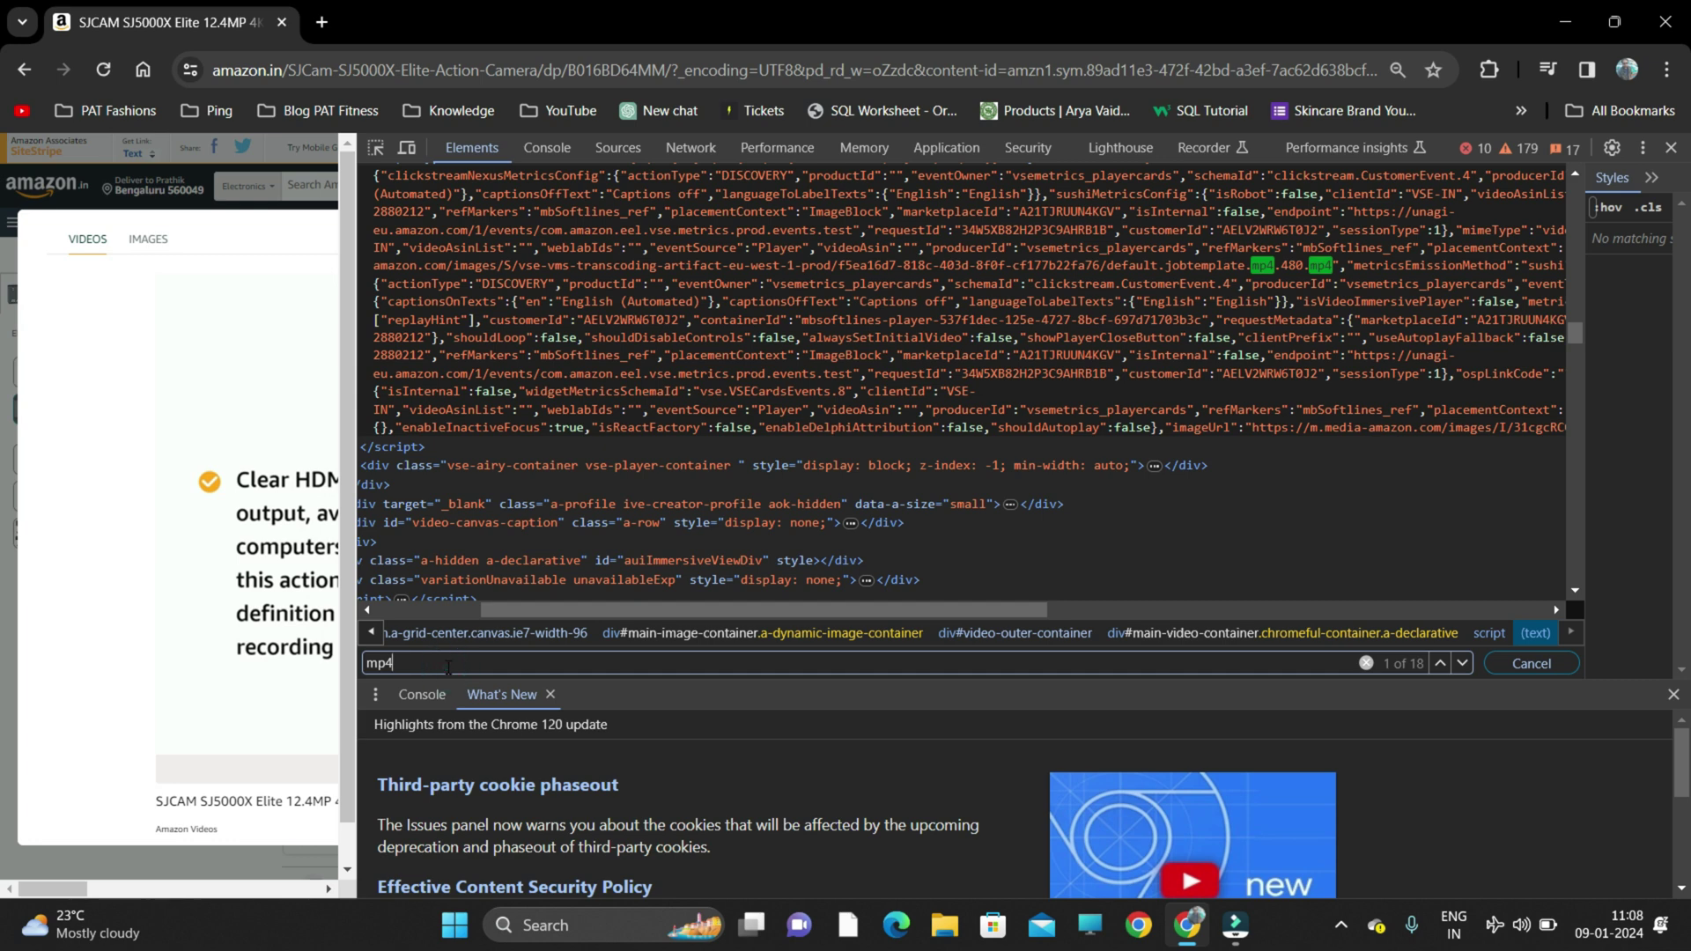
{"action": "key", "text": "Return"}
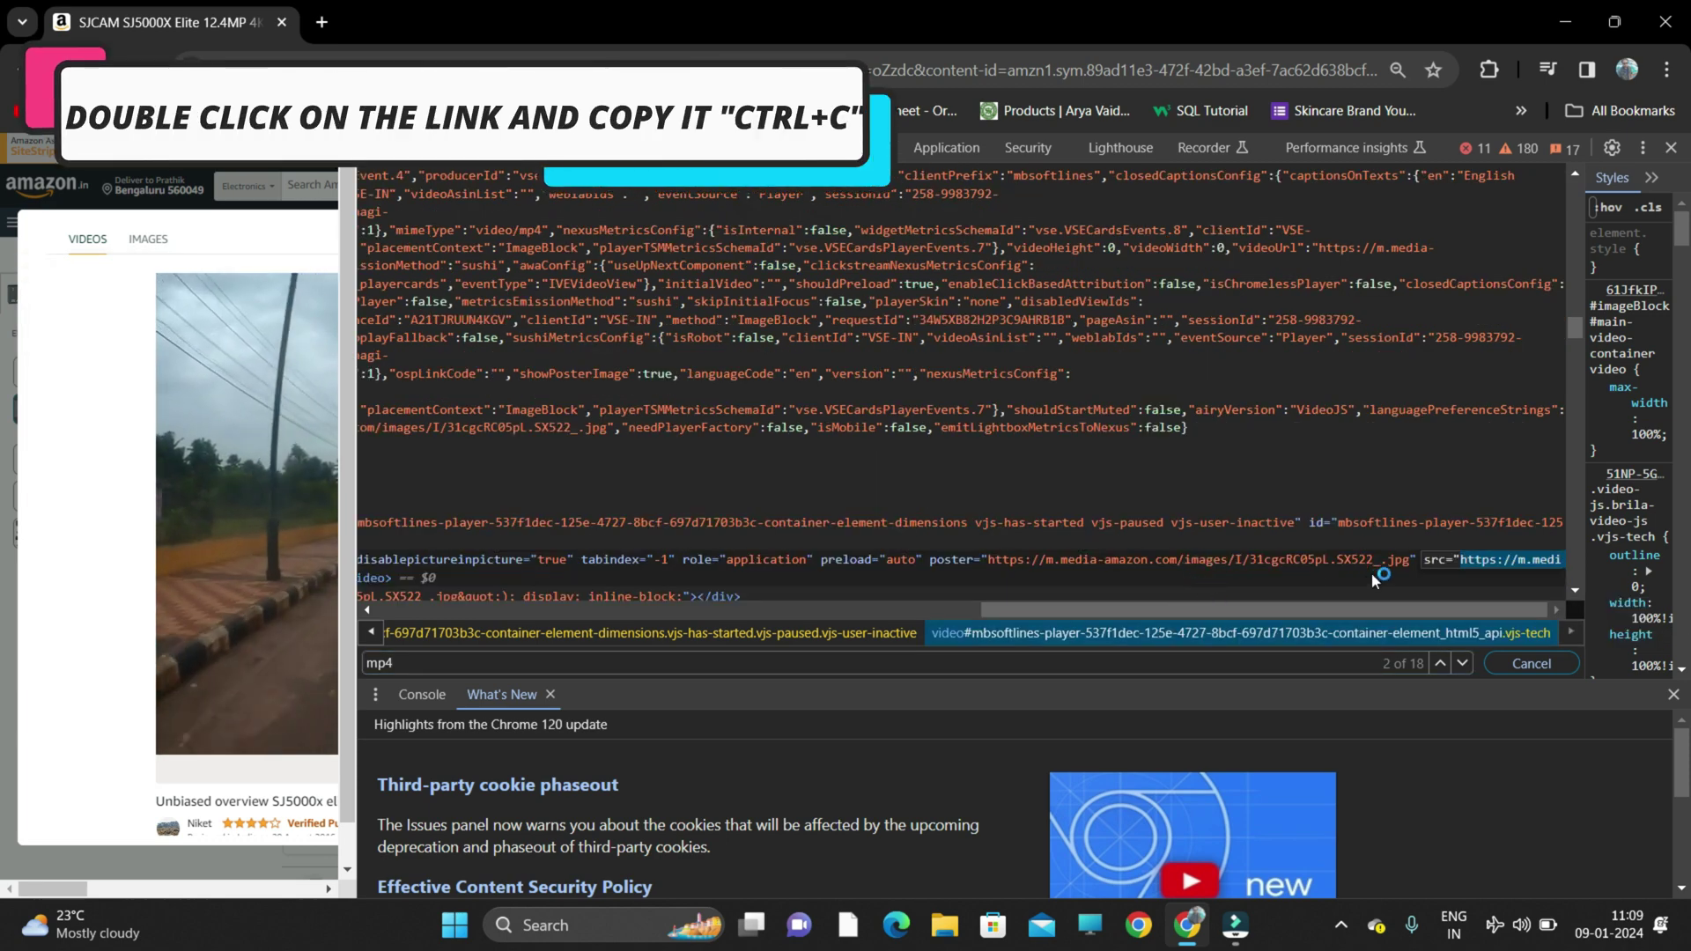
Select the video element's m.media-amazon.com mp4 src URL for copying
{"action": "left_click", "coordinate": [948, 609]}
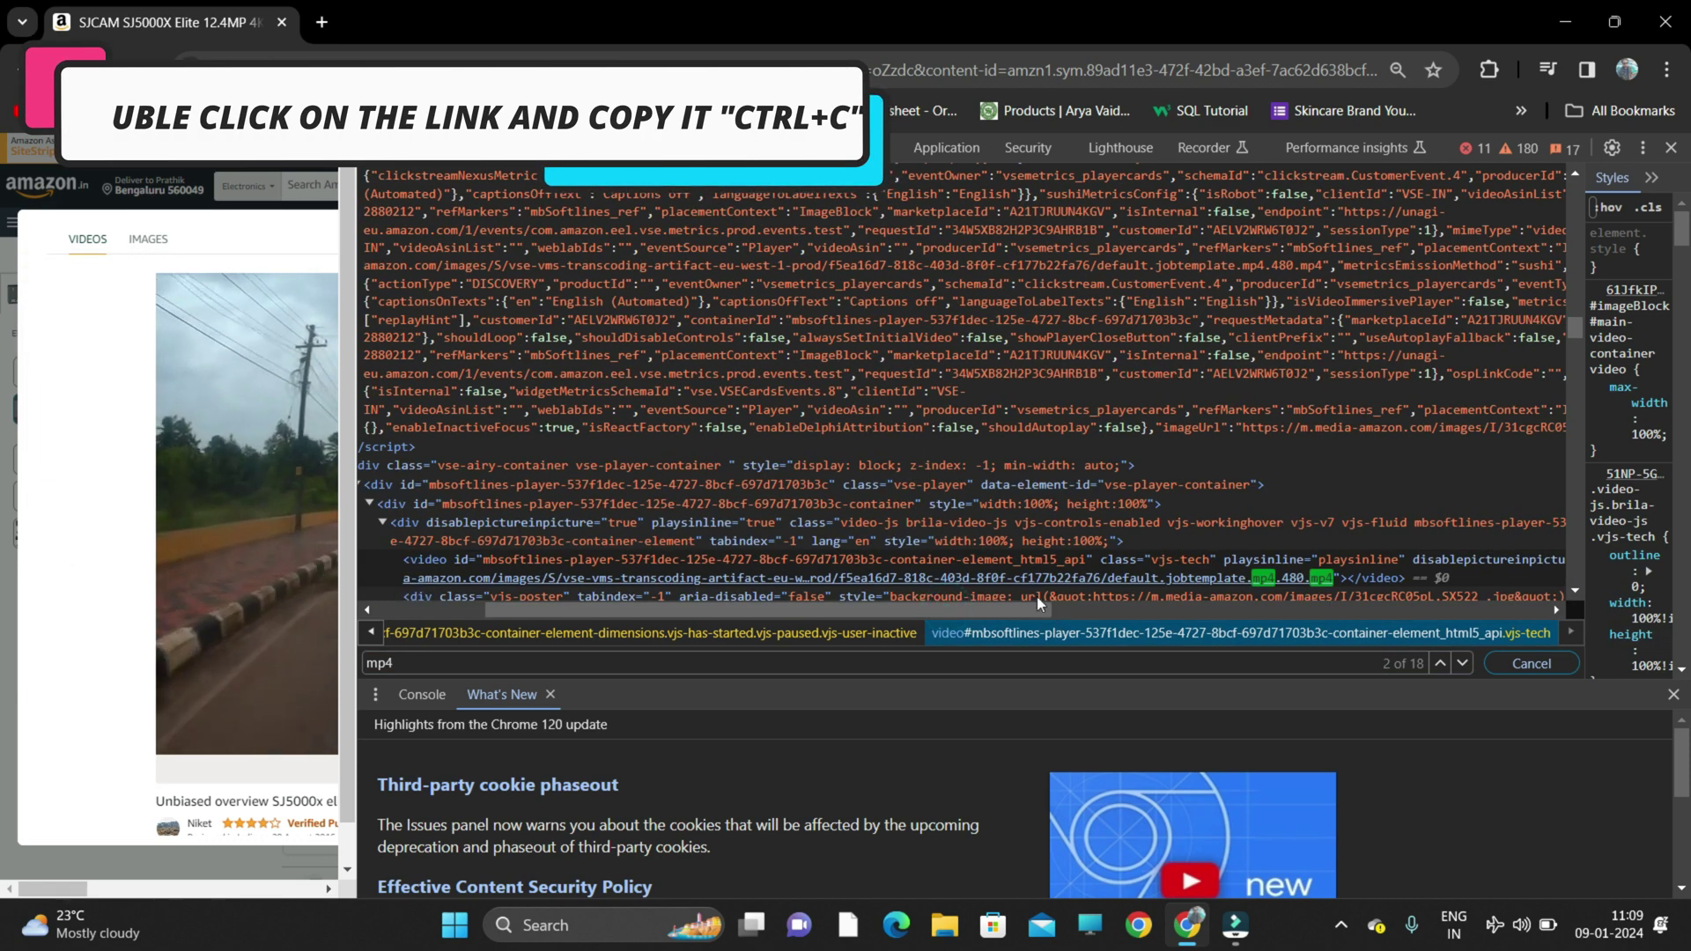
{"action": "double_click", "coordinate": [1030, 577]}
{"action": "key", "text": "ctrl+c"}
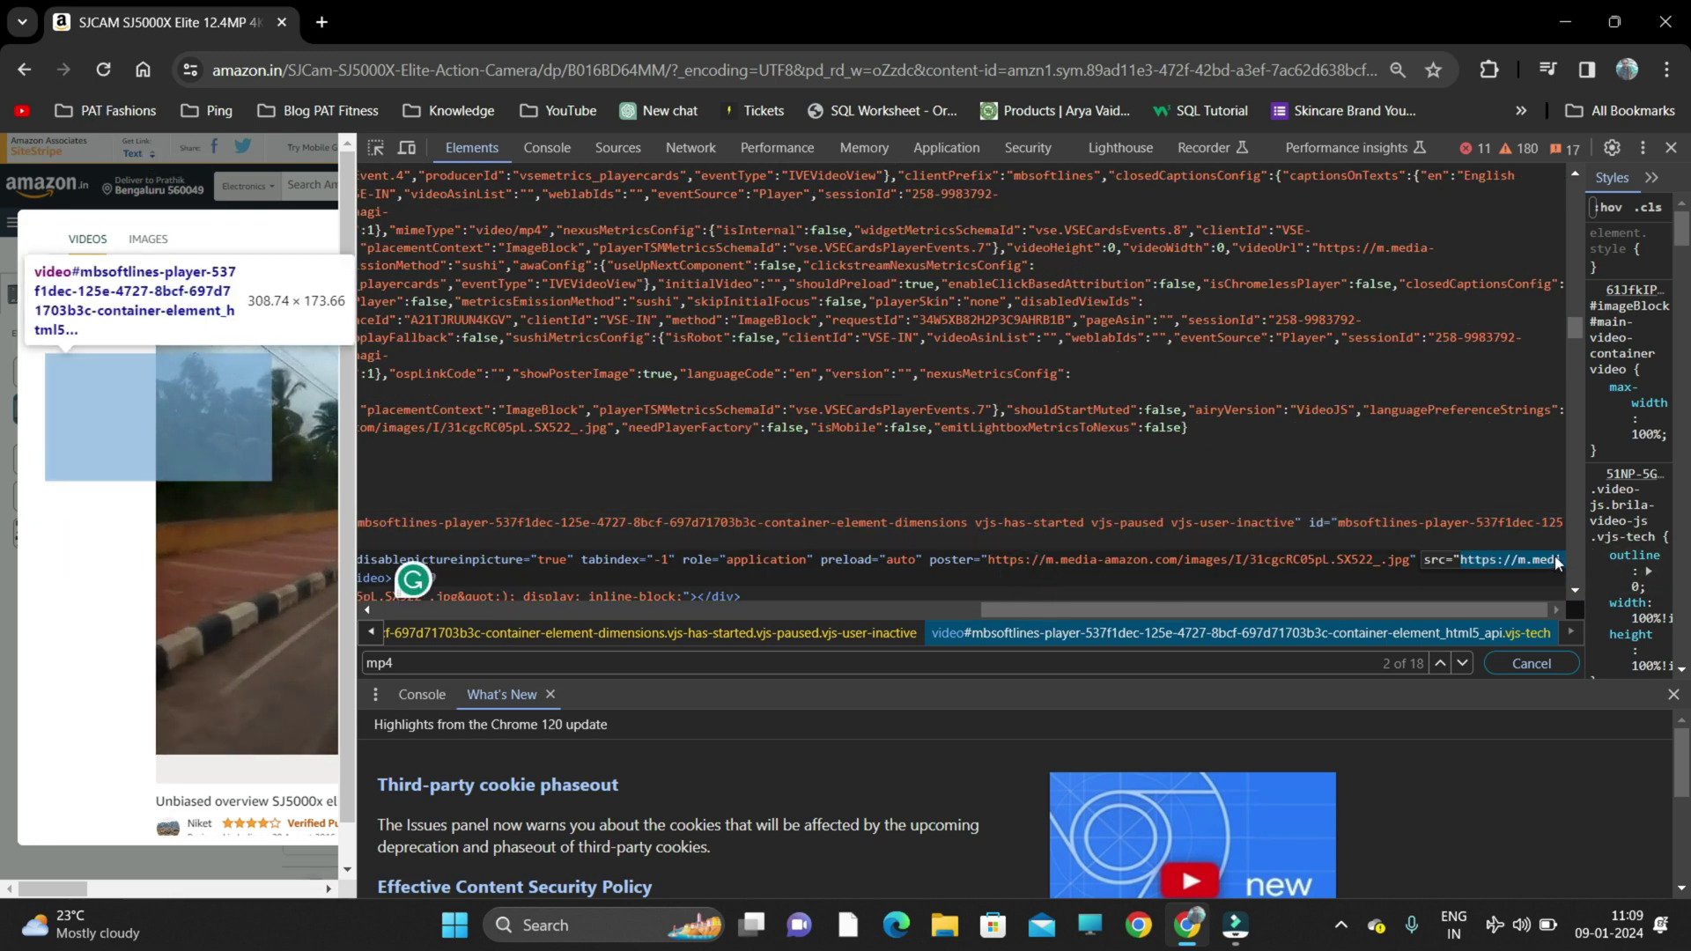
Paste the copied m.media-amazon.com mp4 video link into a new tab's address bar
{"action": "left_click", "coordinate": [321, 22]}
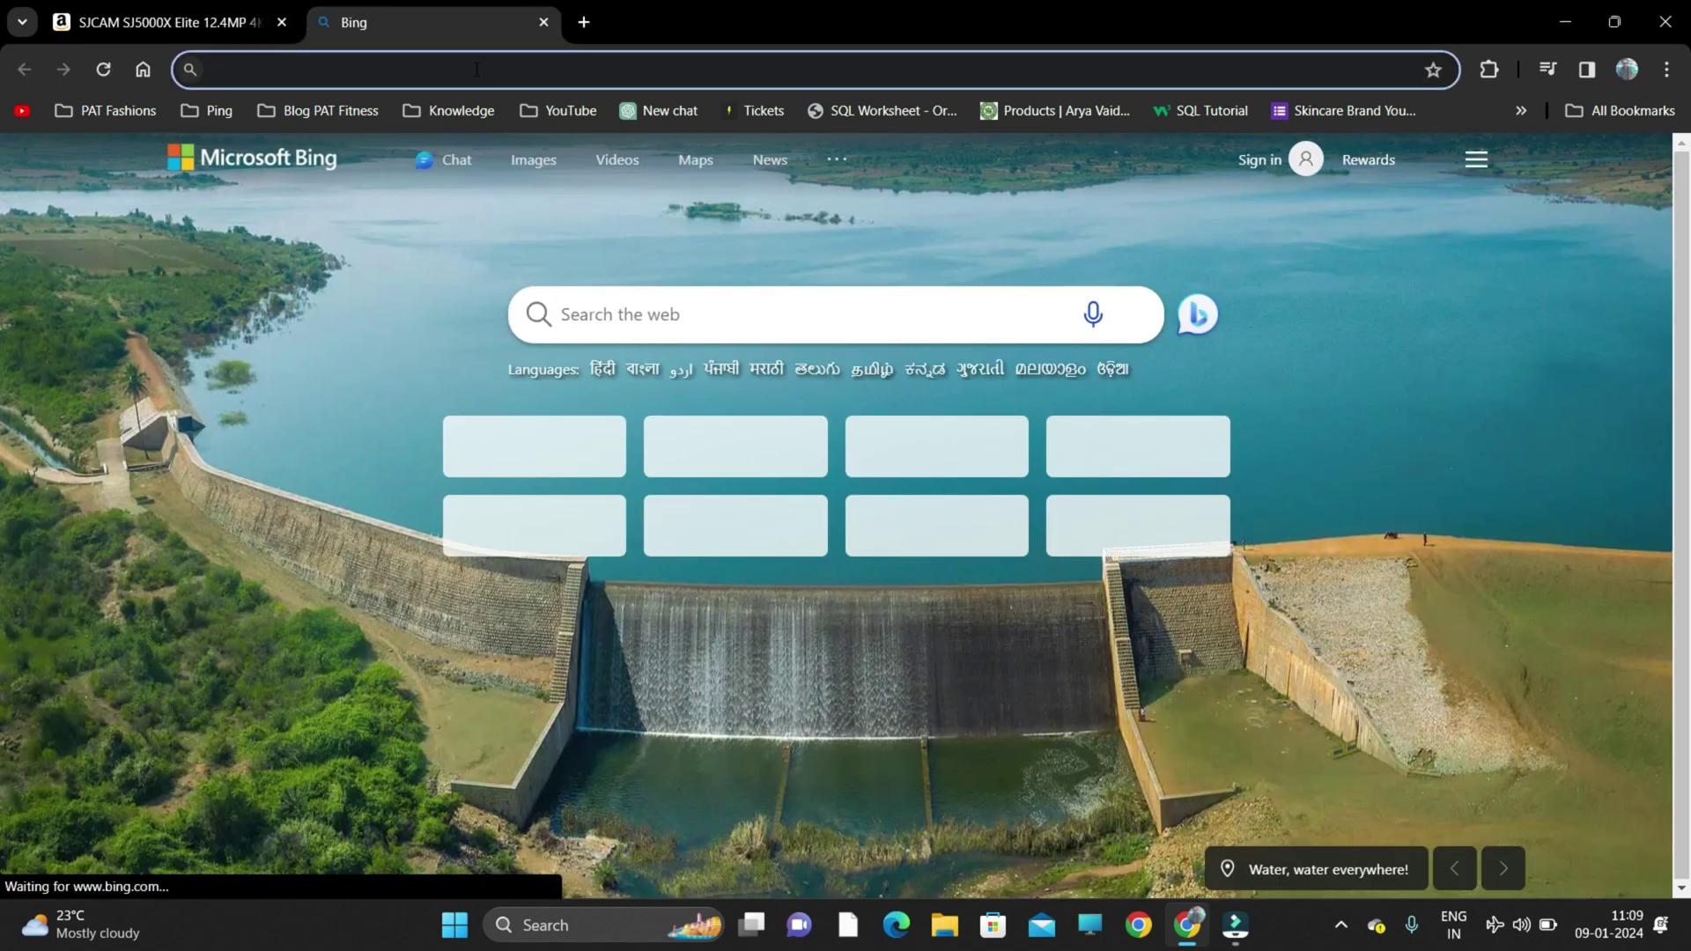
{"action": "key", "text": "ctrl+v"}
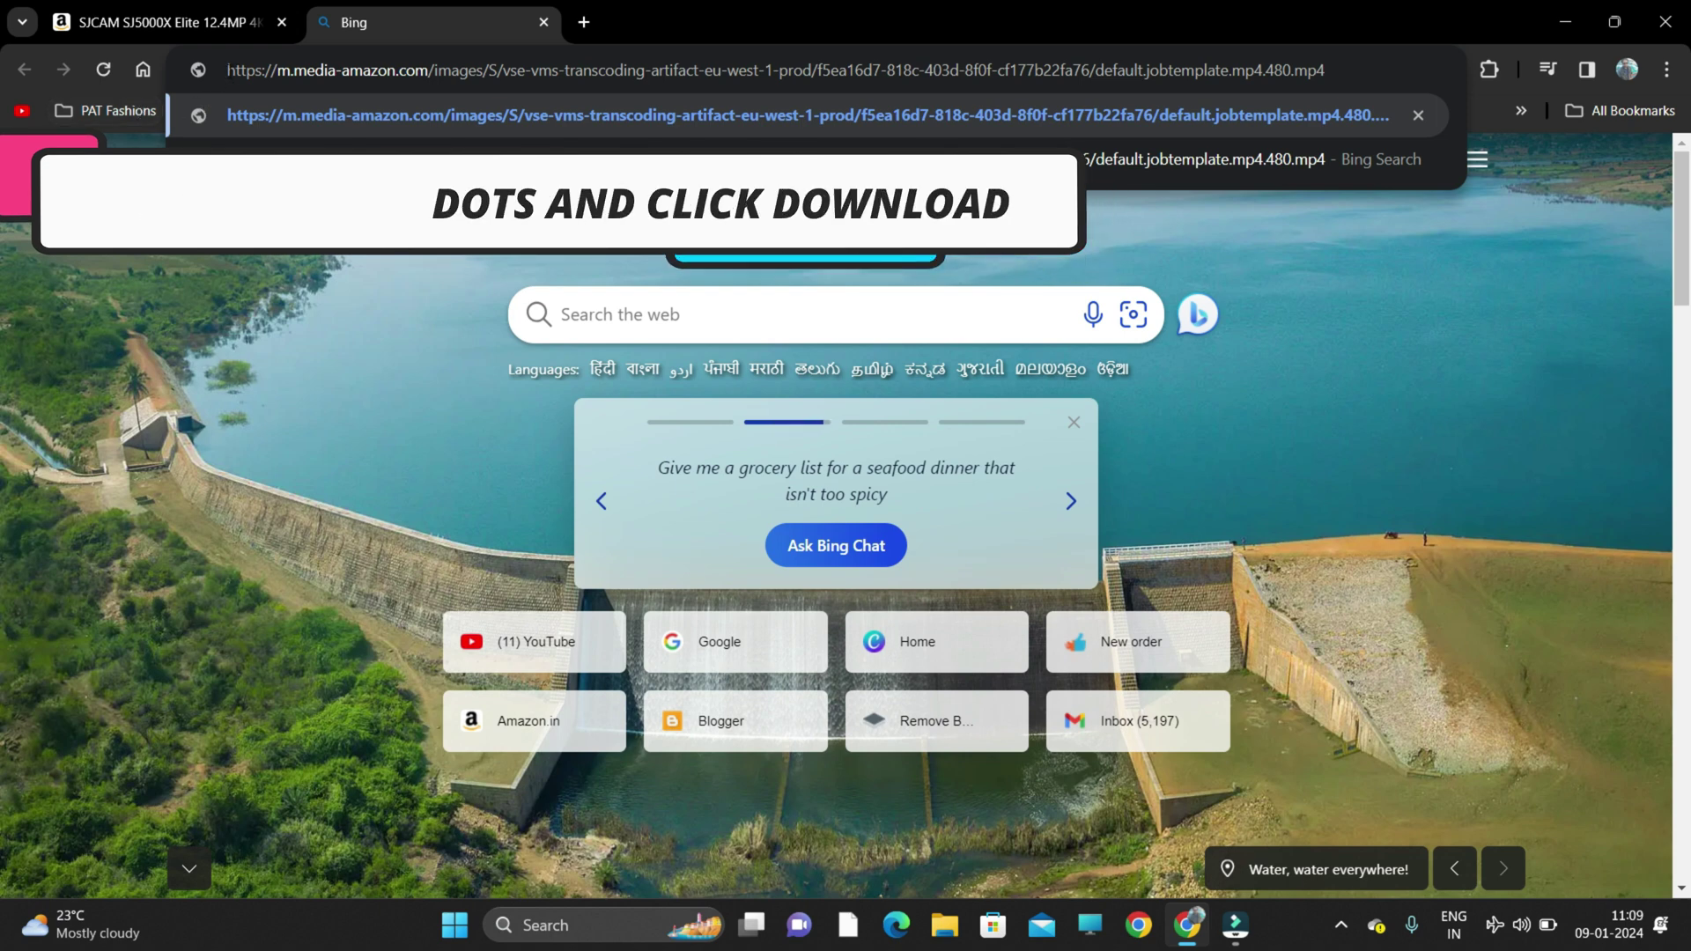
{"action": "left_click", "coordinate": [1327, 70]}
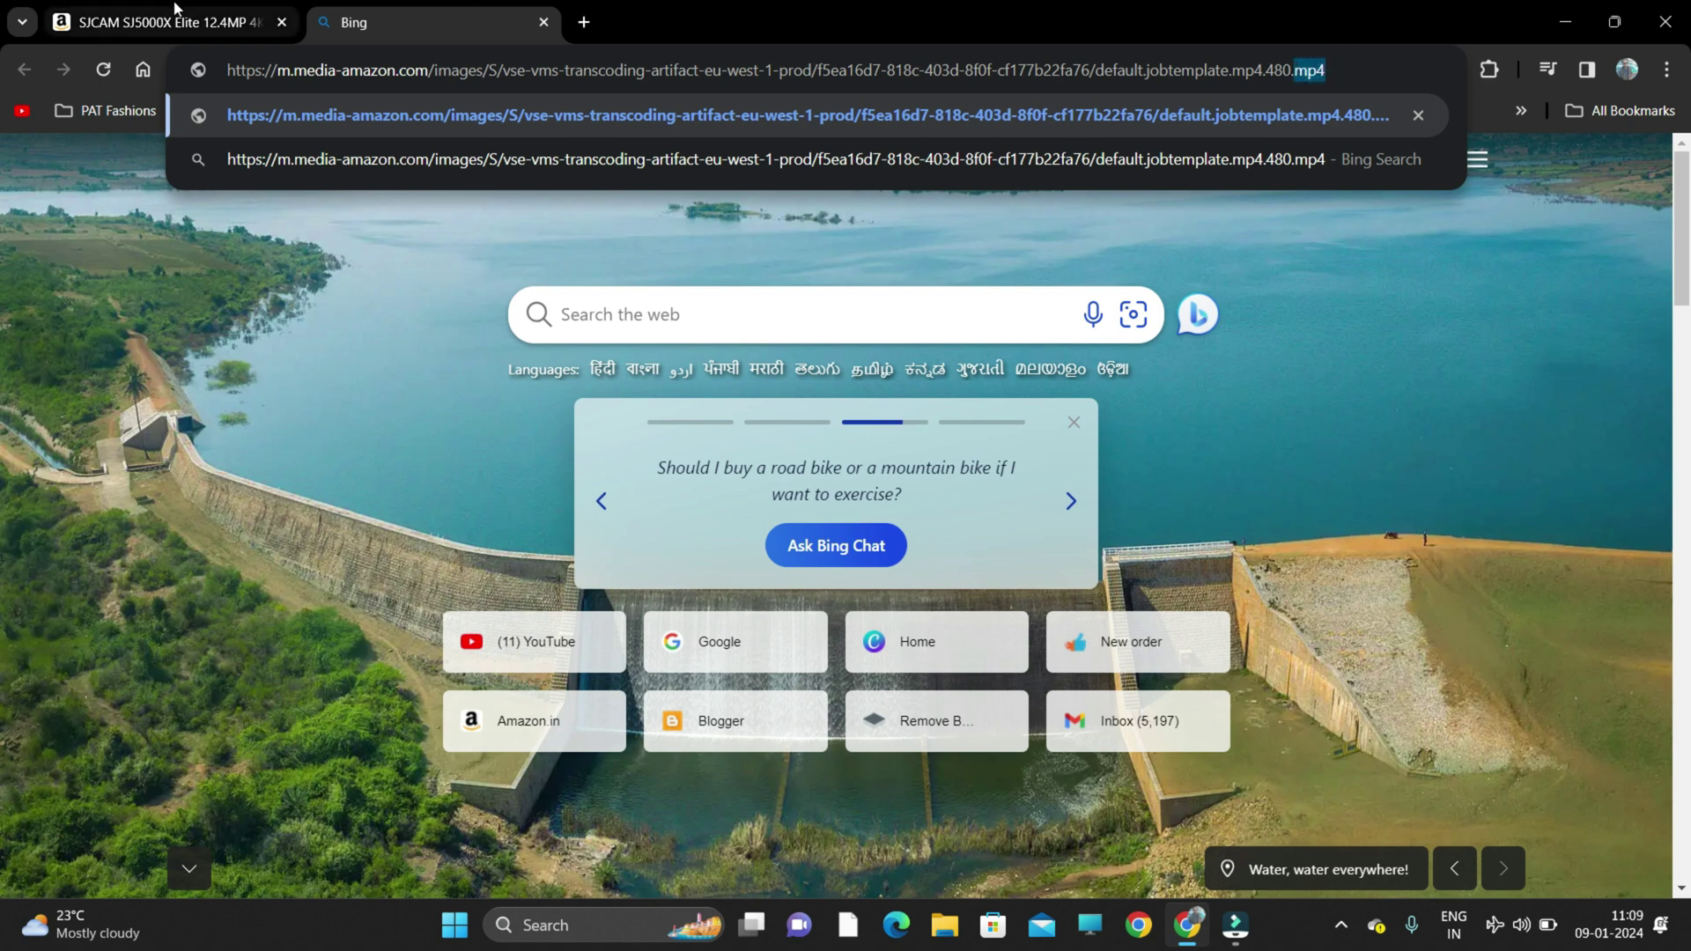
{"action": "left_click", "coordinate": [159, 22]}
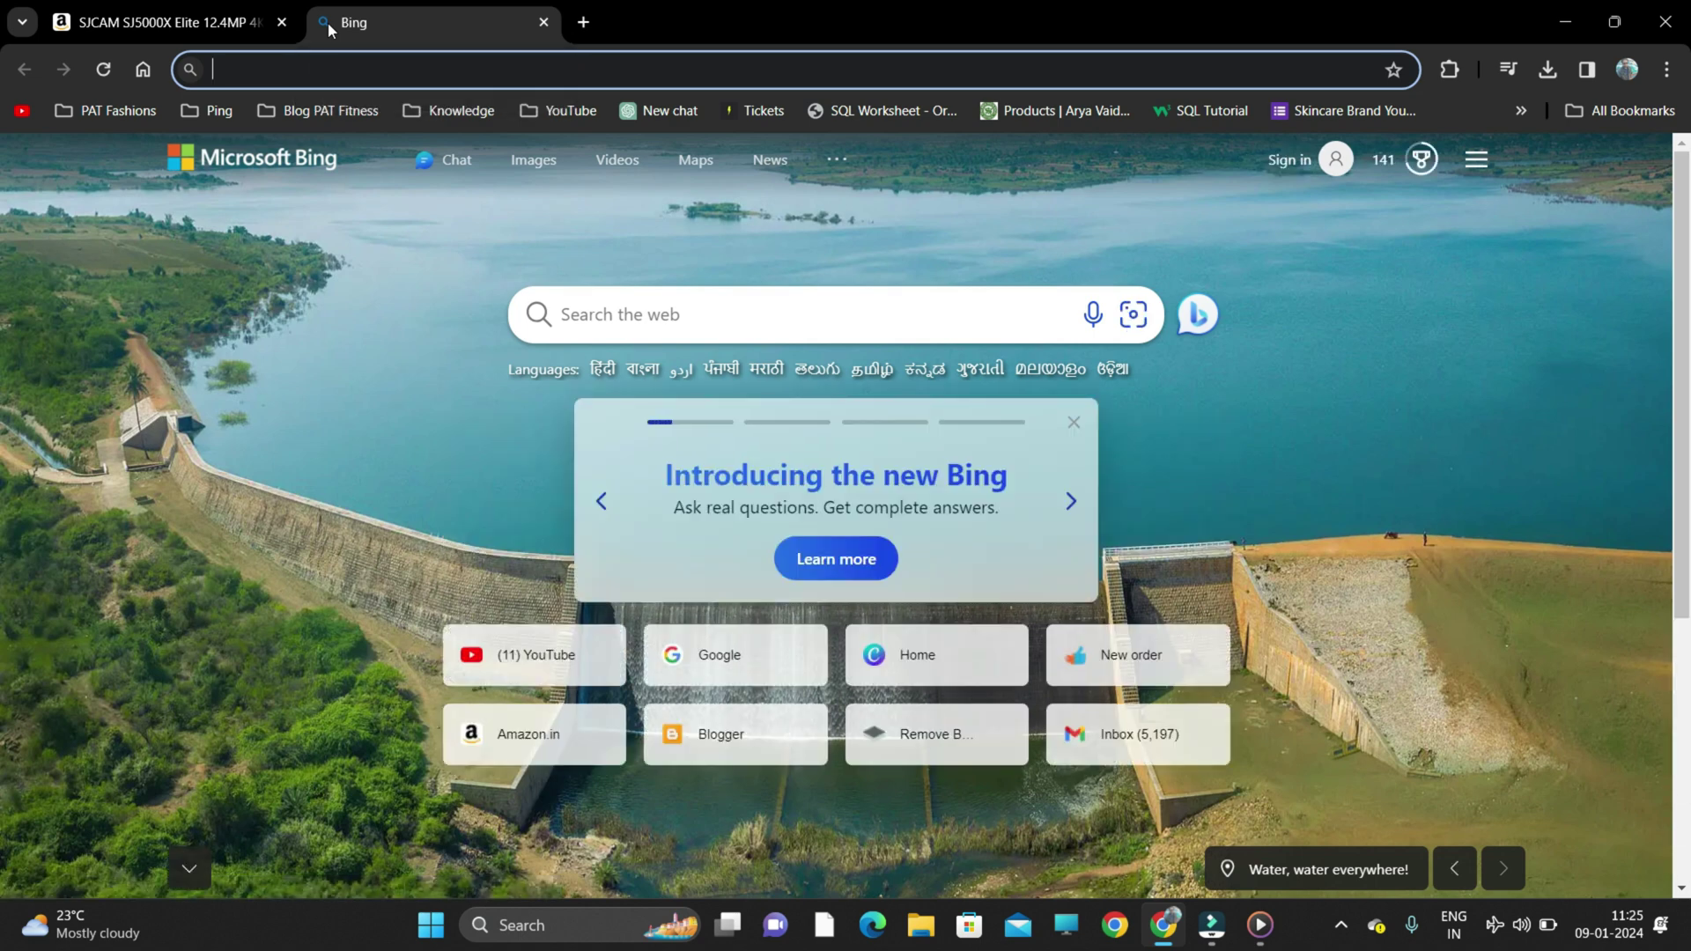
{"action": "key", "text": "ctrl+v"}
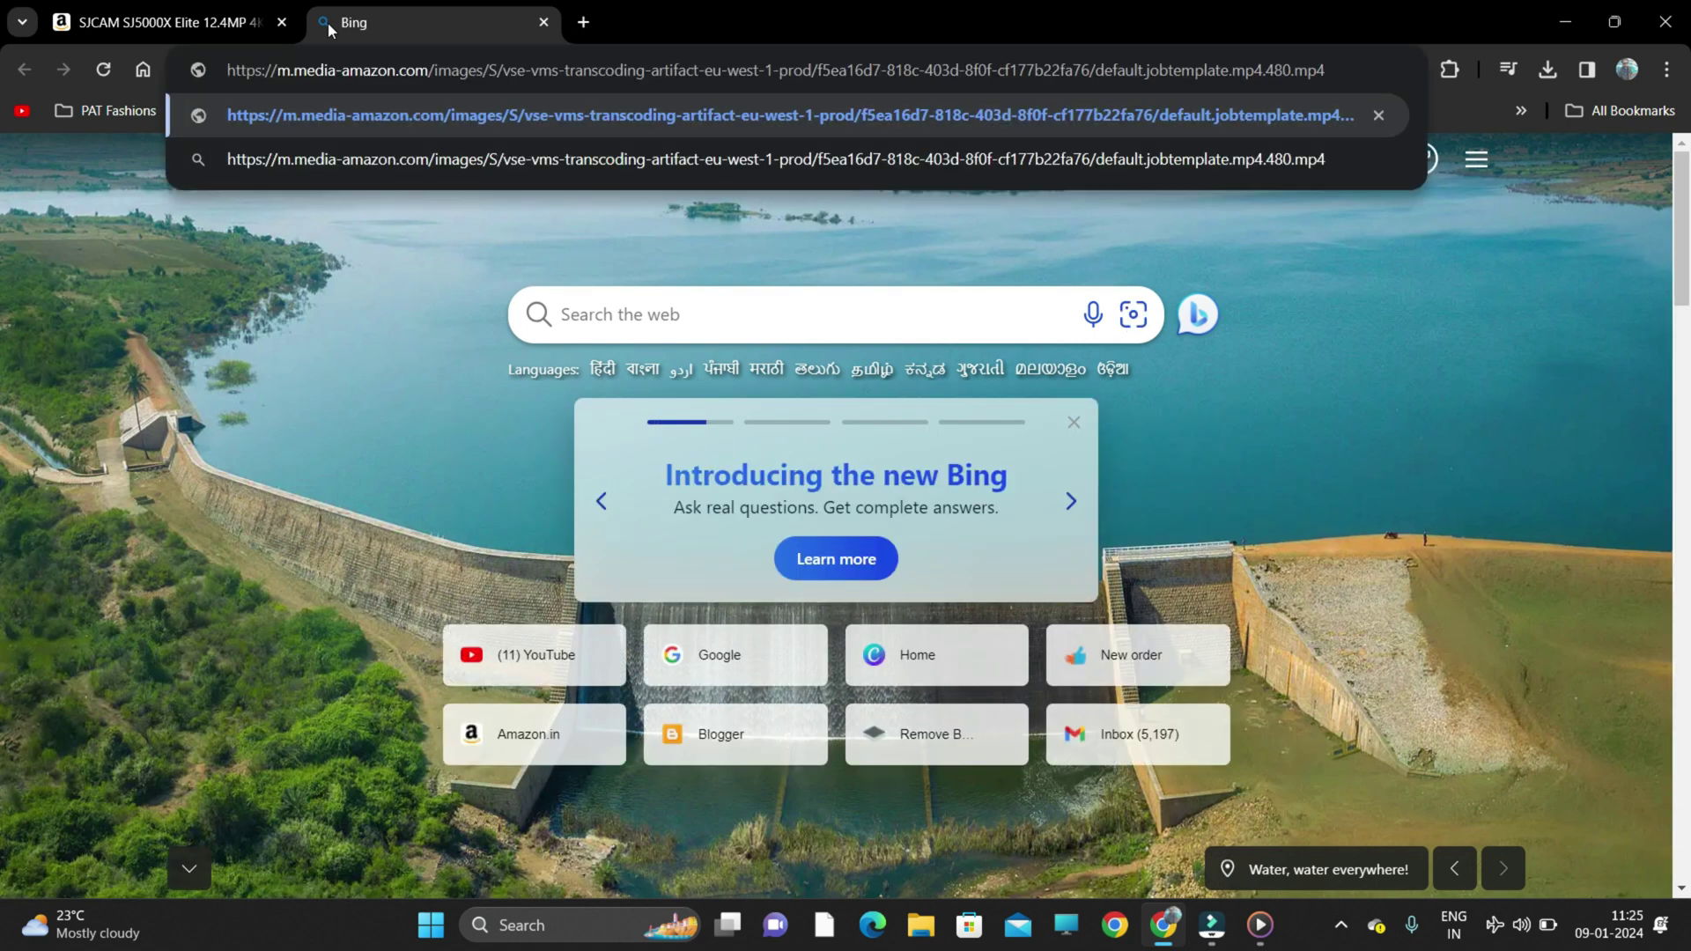
Open the mp4 link, mute and pause the video, and select its address
{"action": "key", "text": "Return"}
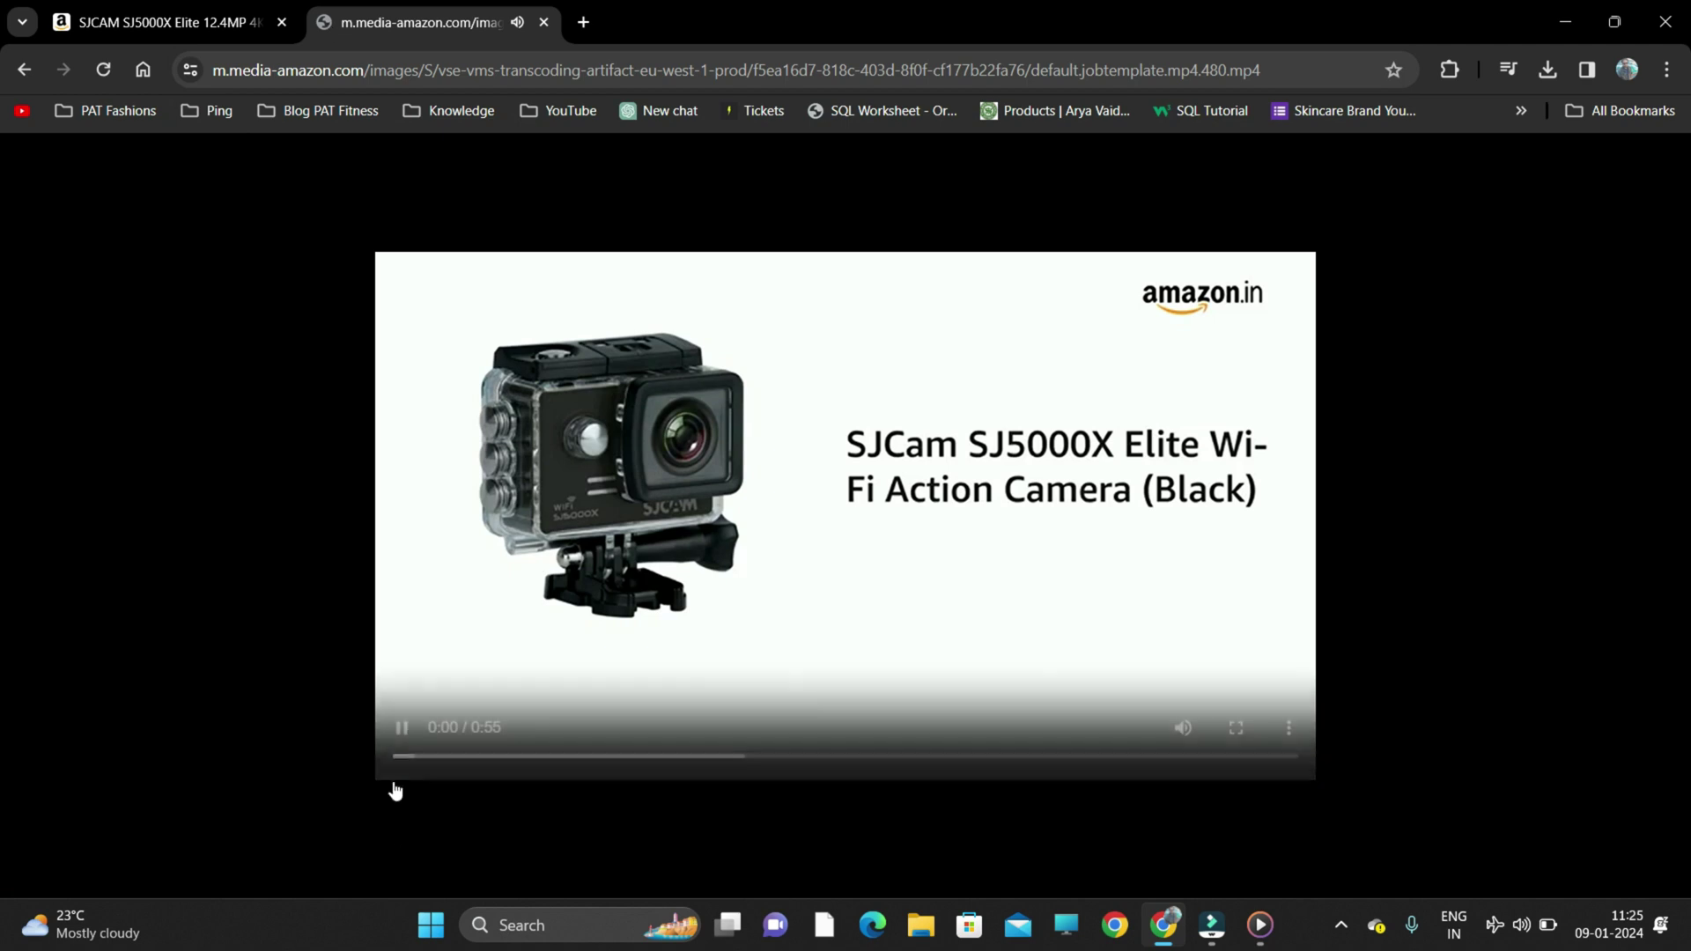
{"action": "left_click", "coordinate": [1185, 728]}
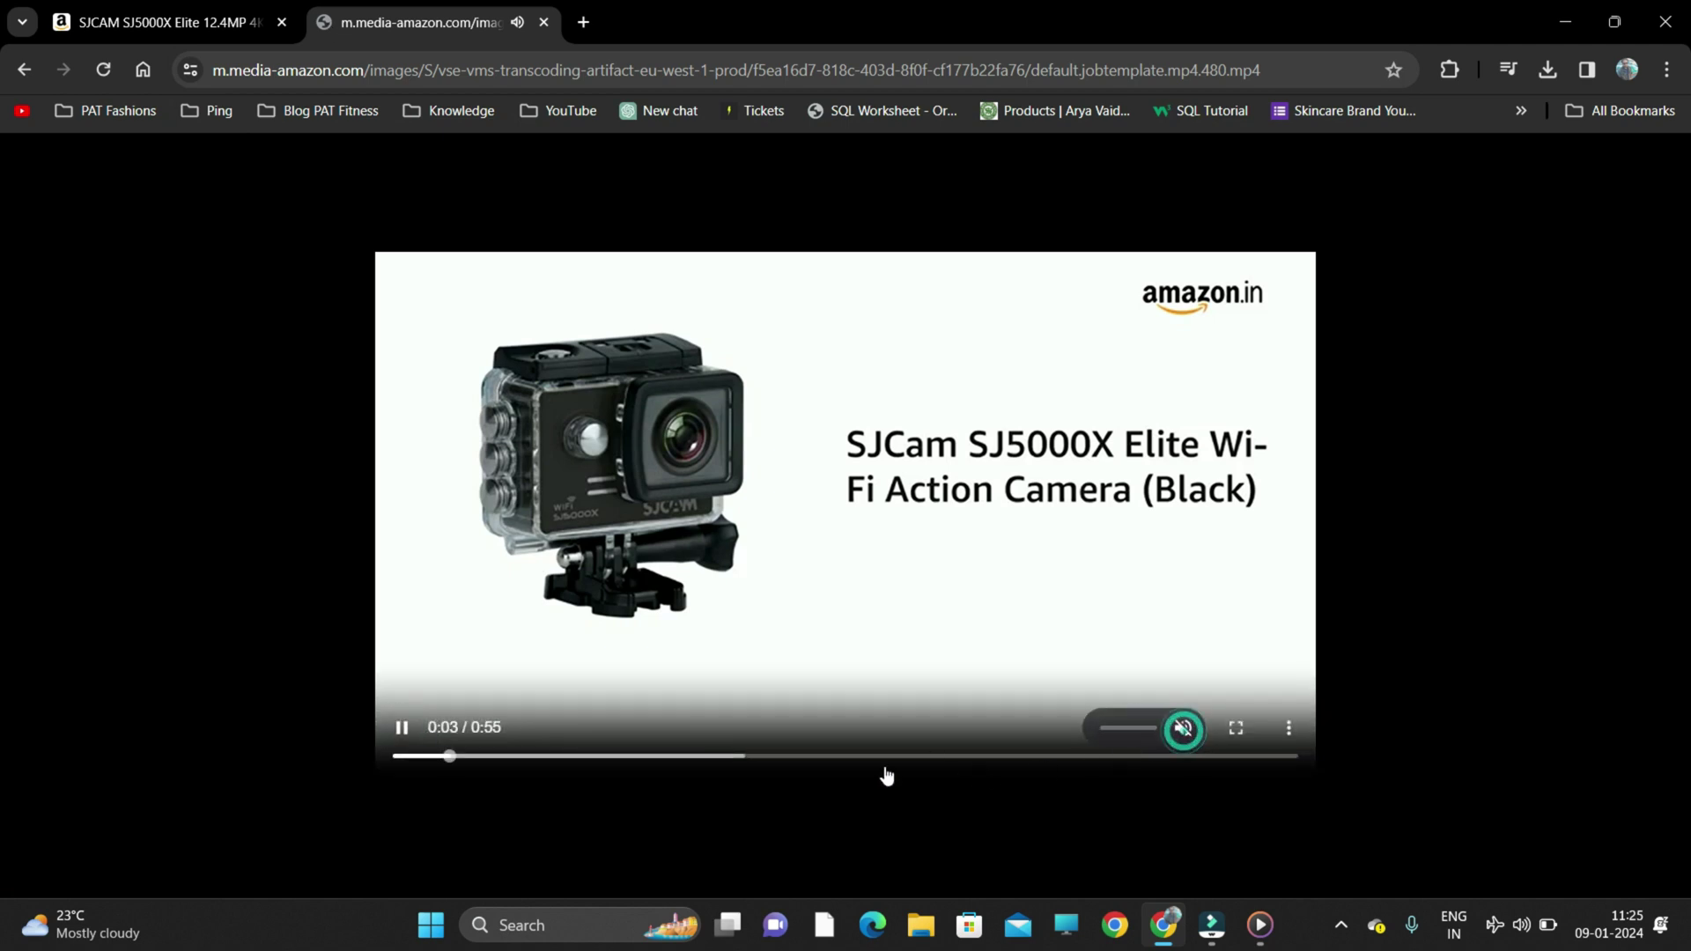
{"action": "left_click", "coordinate": [400, 727]}
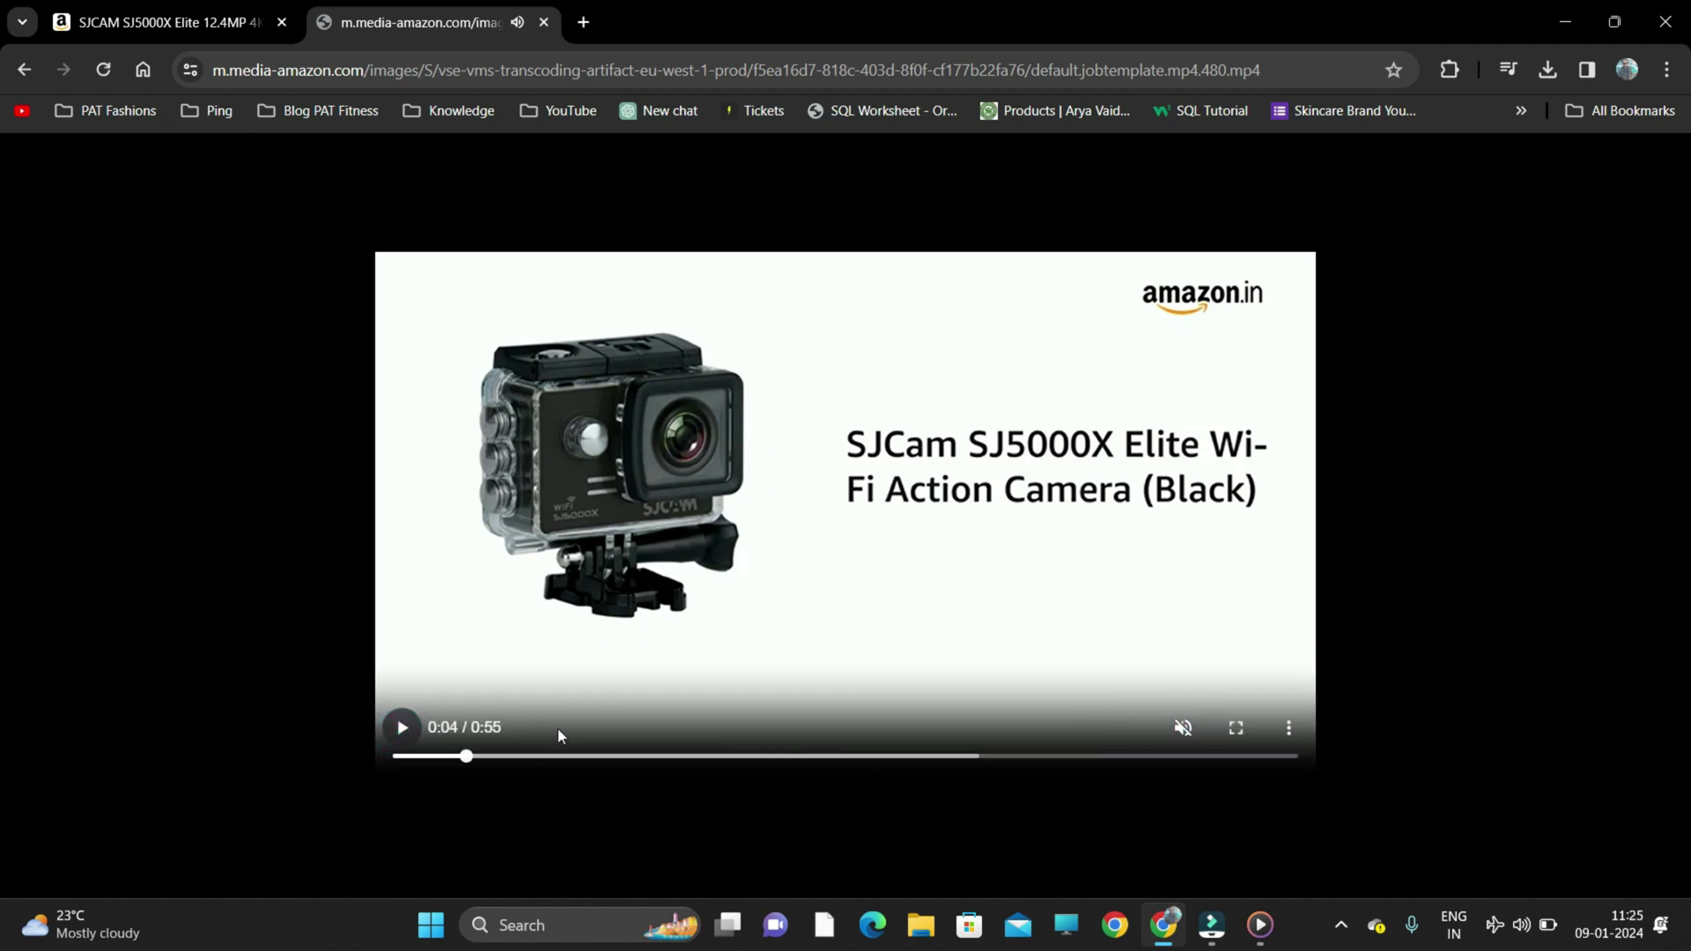
{"action": "left_click", "coordinate": [370, 69]}
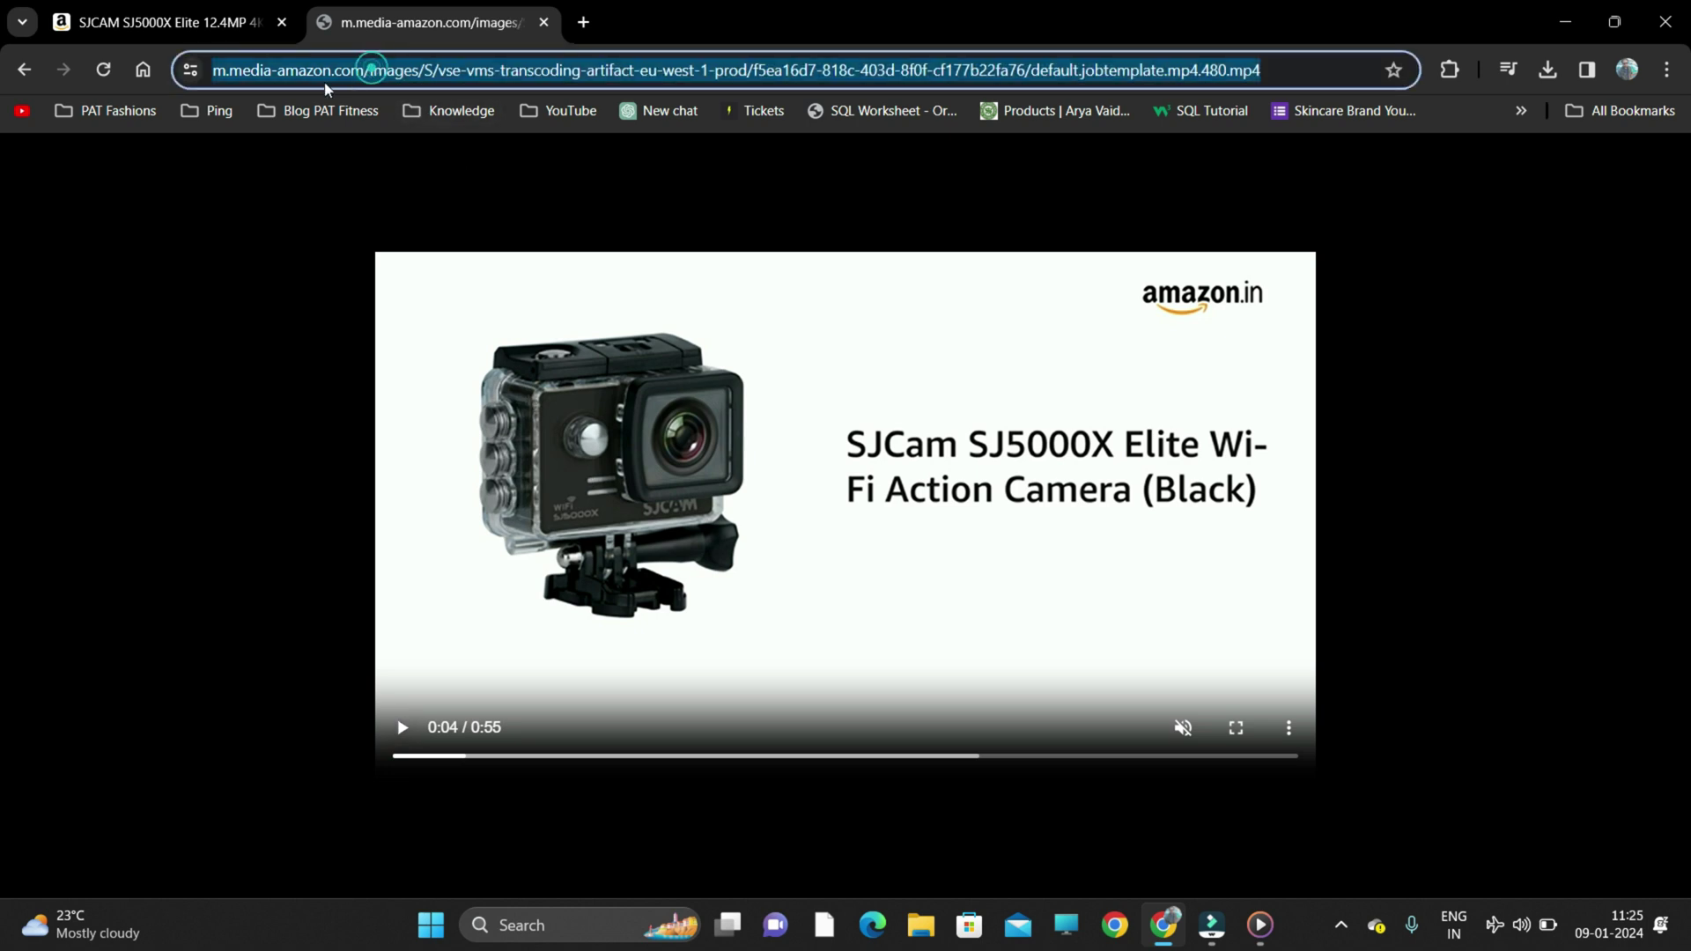
{"action": "double_click", "coordinate": [354, 70]}
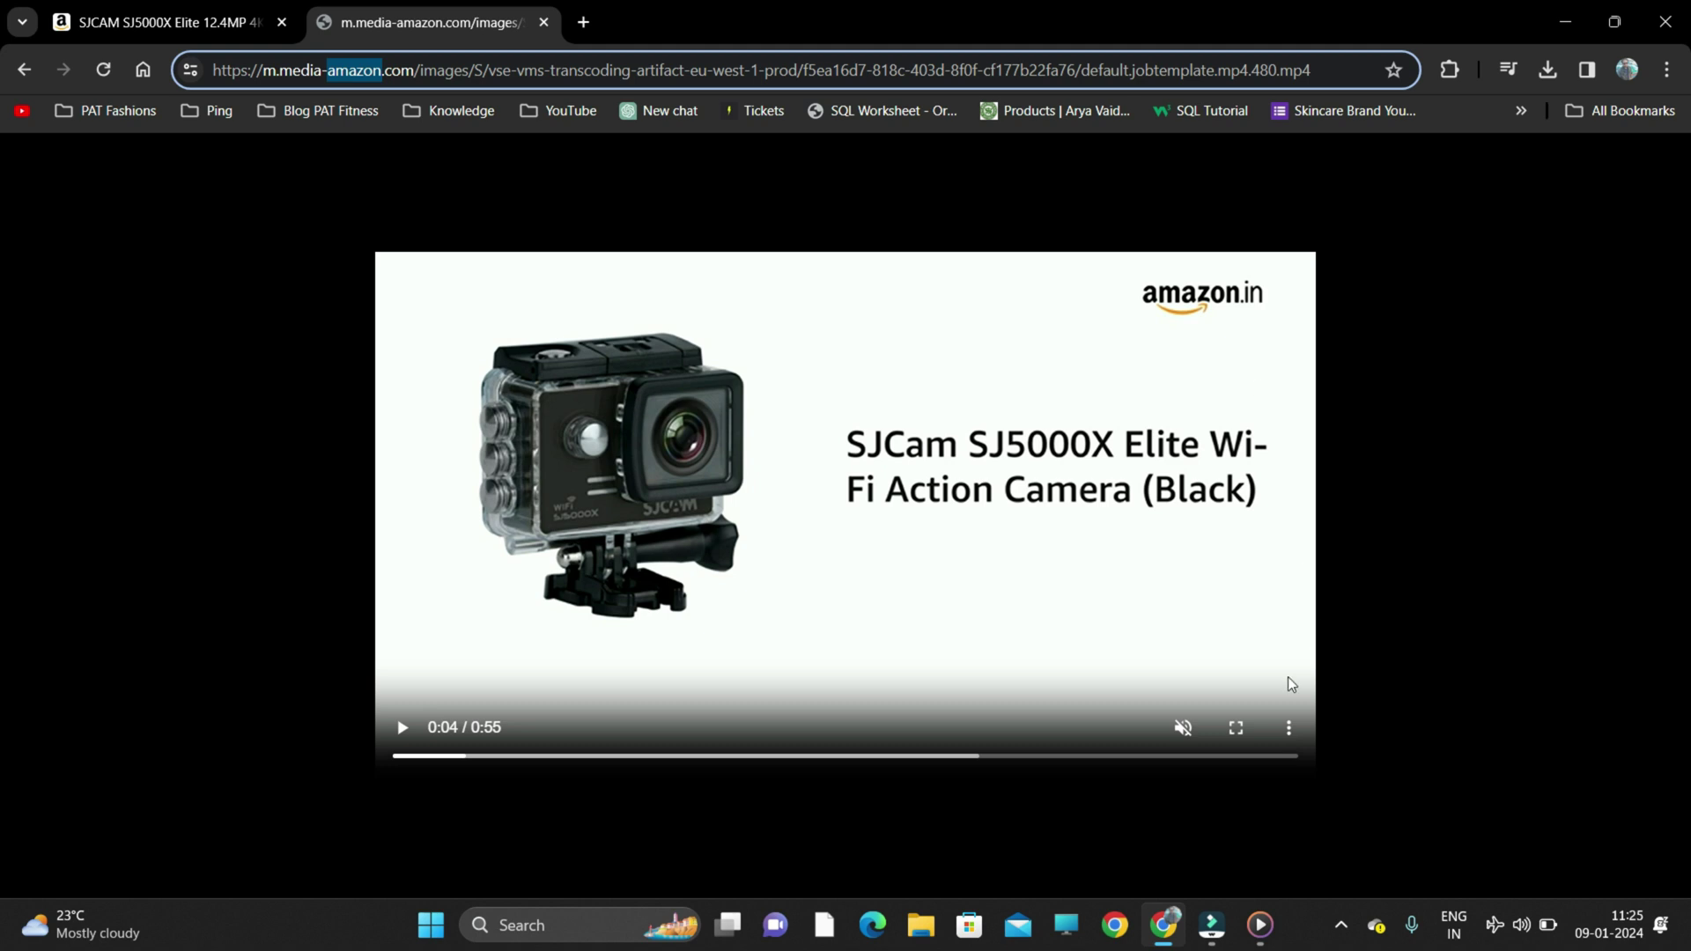
Download the video as default.jobtemplate.mp4.480 (1).mp4 (7.7 MB) and view it in recent downloads
{"action": "left_click", "coordinate": [1285, 729]}
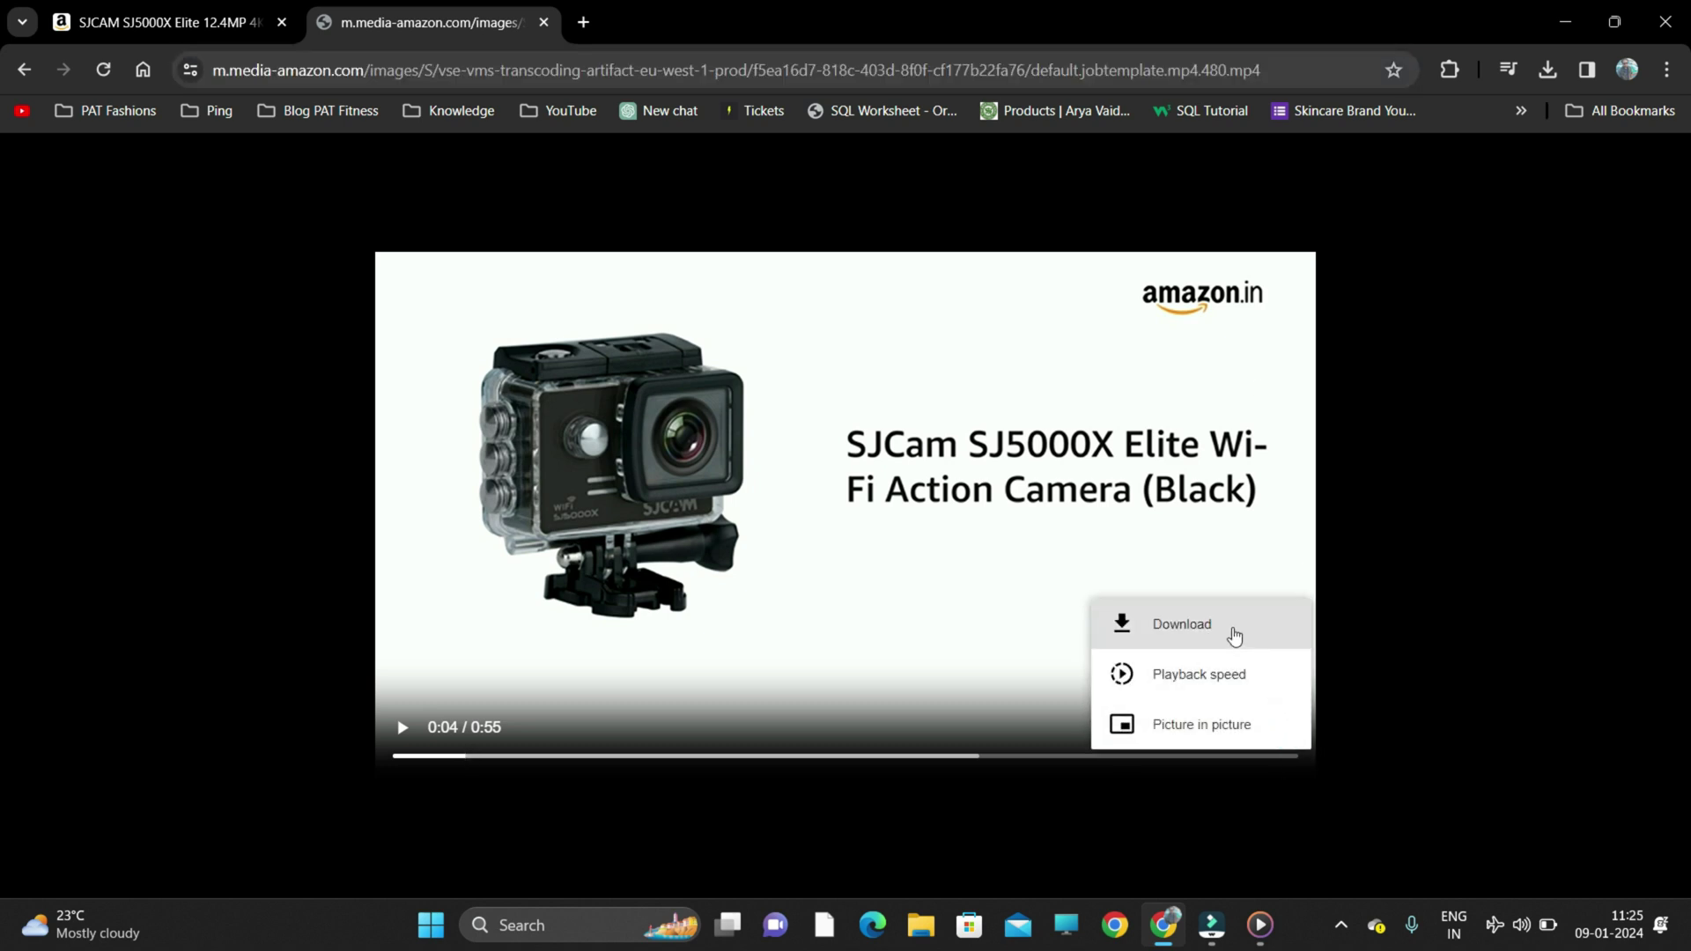
{"action": "left_click", "coordinate": [1235, 634]}
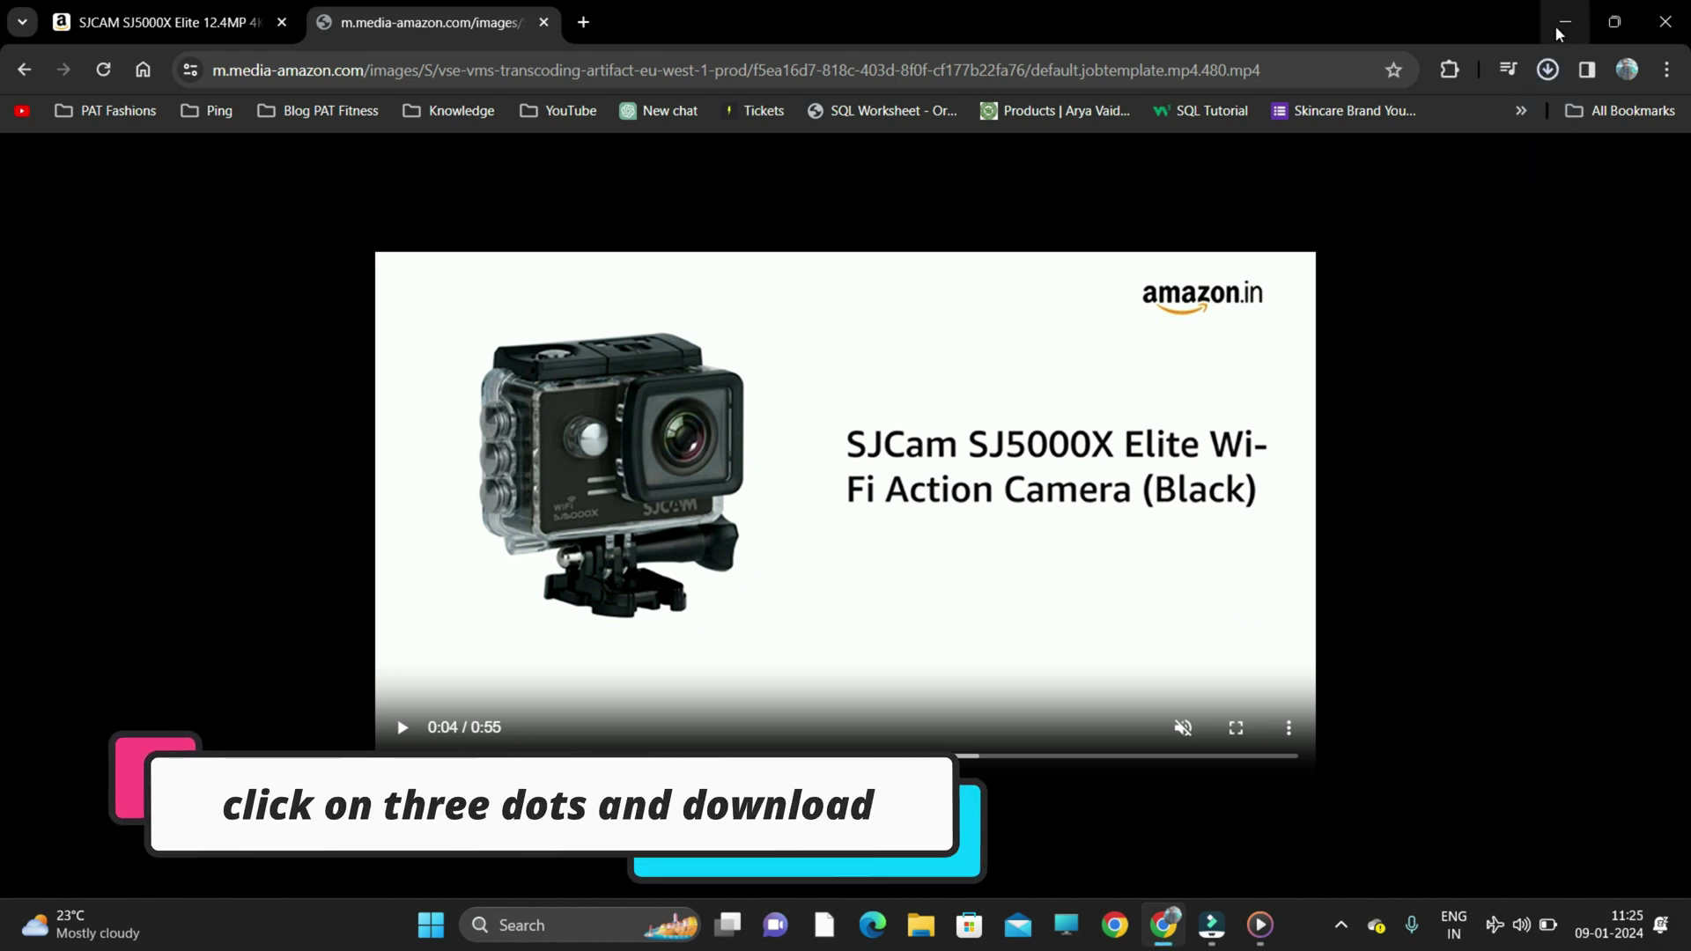
{"action": "left_click", "coordinate": [1547, 71]}
{"action": "left_click", "coordinate": [1545, 72]}
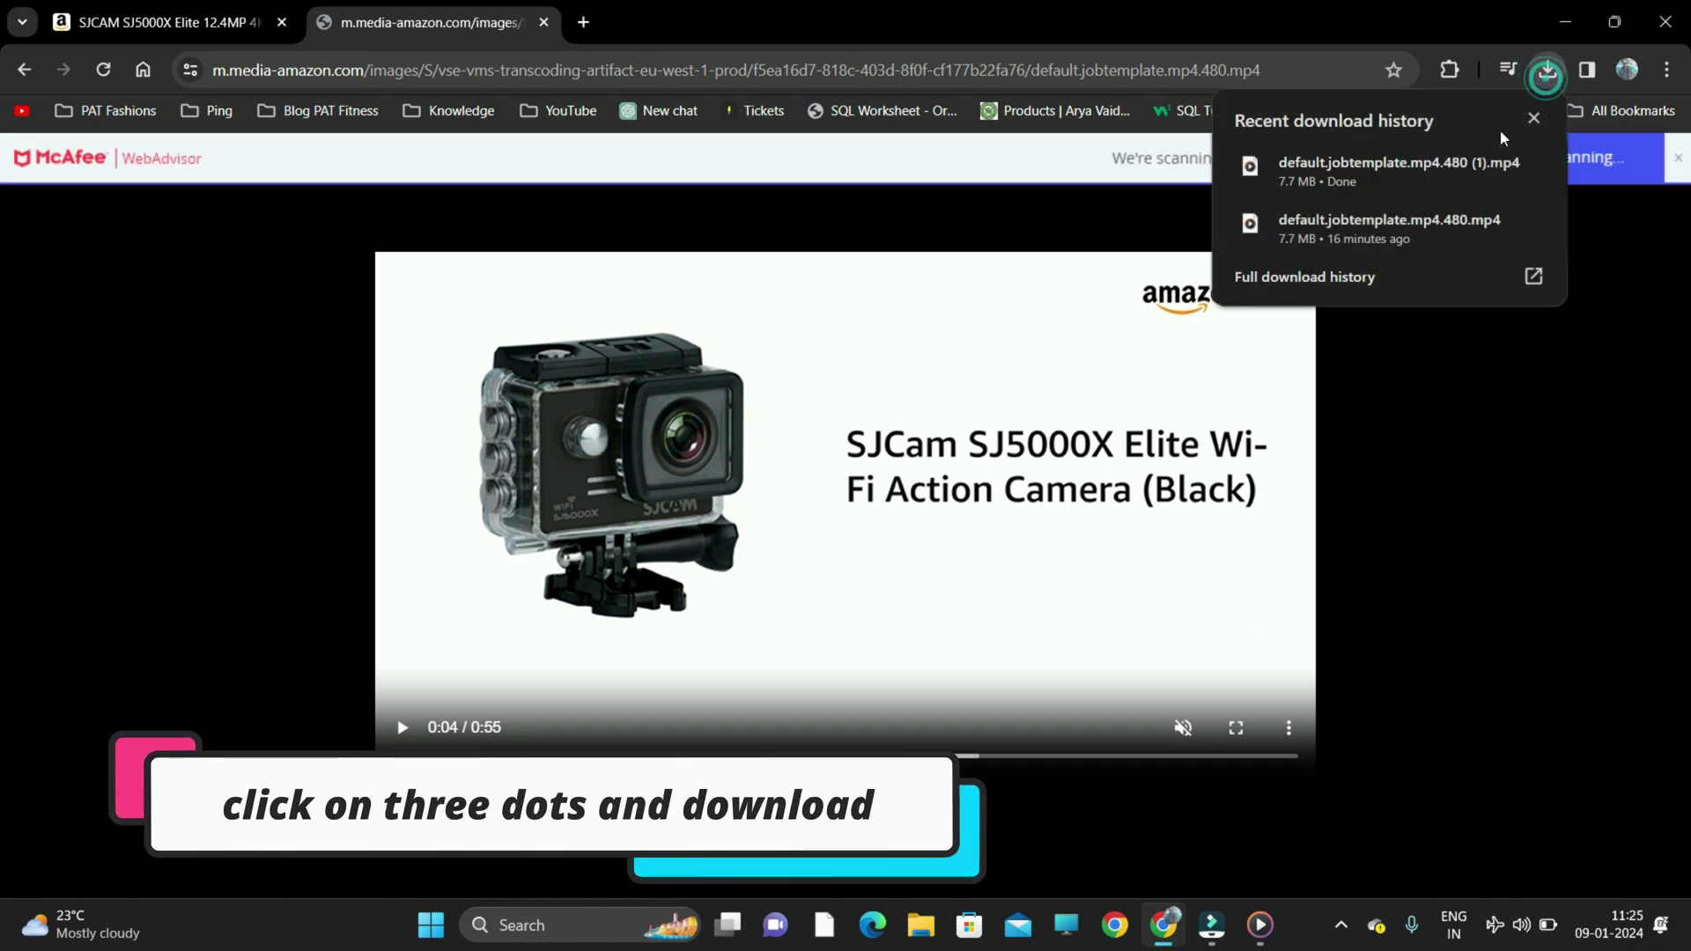
Play the downloaded mp4 in Media Player, then close the player
{"action": "left_click", "coordinate": [1422, 172]}
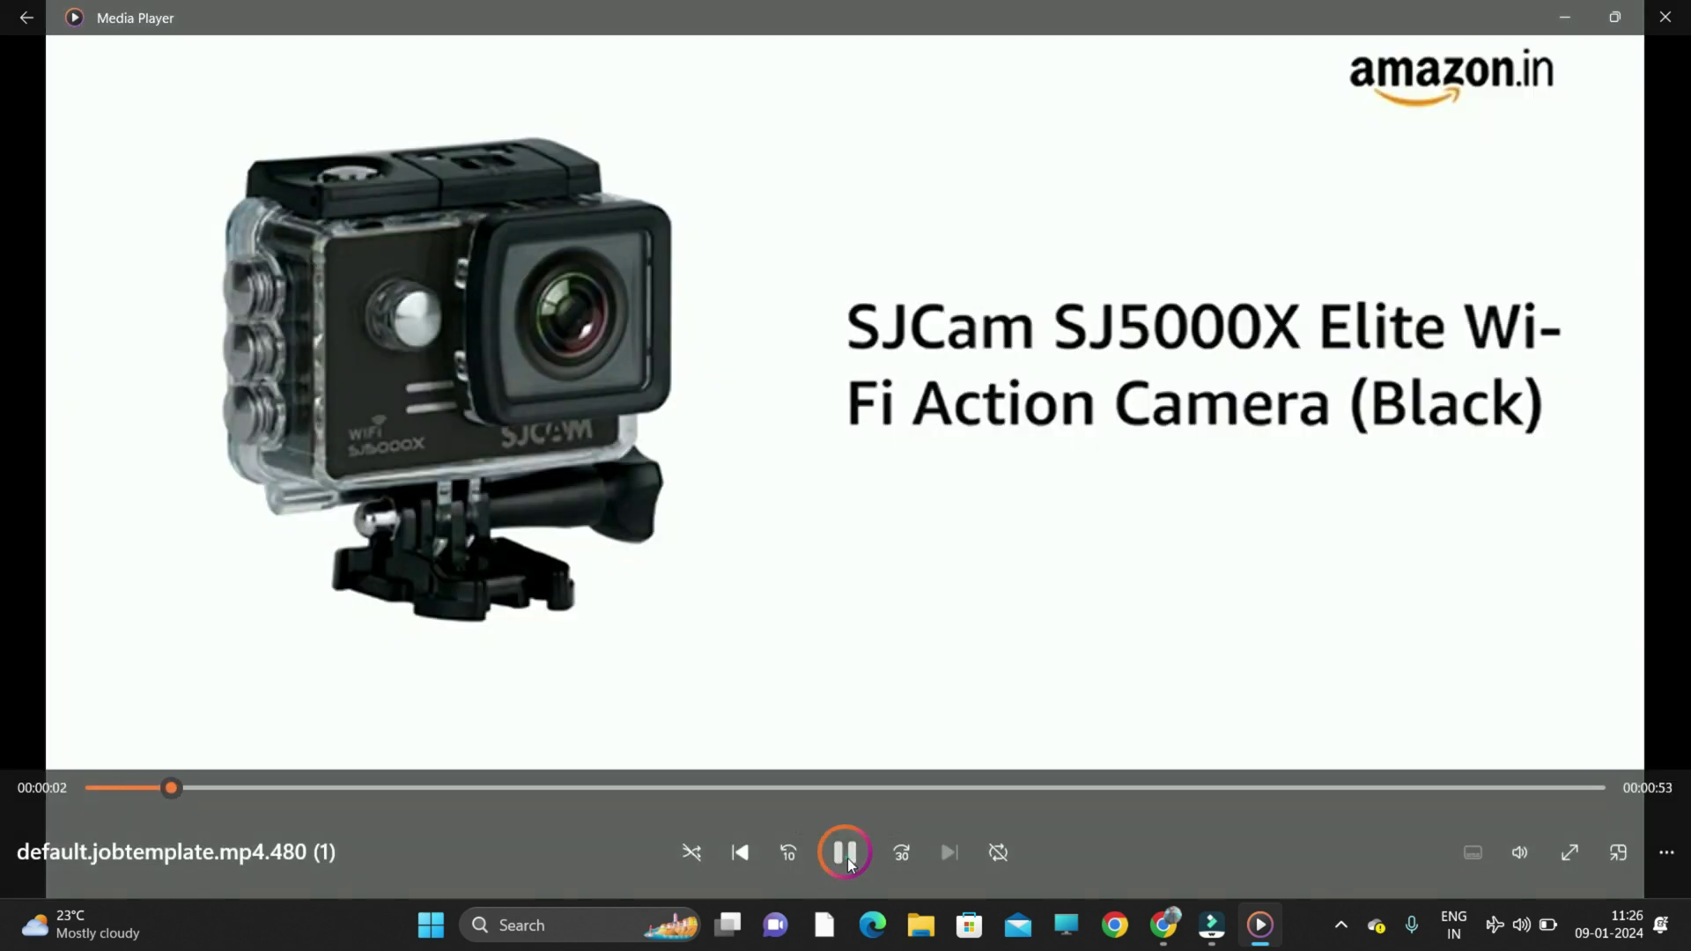
{"action": "left_click", "coordinate": [1665, 17]}
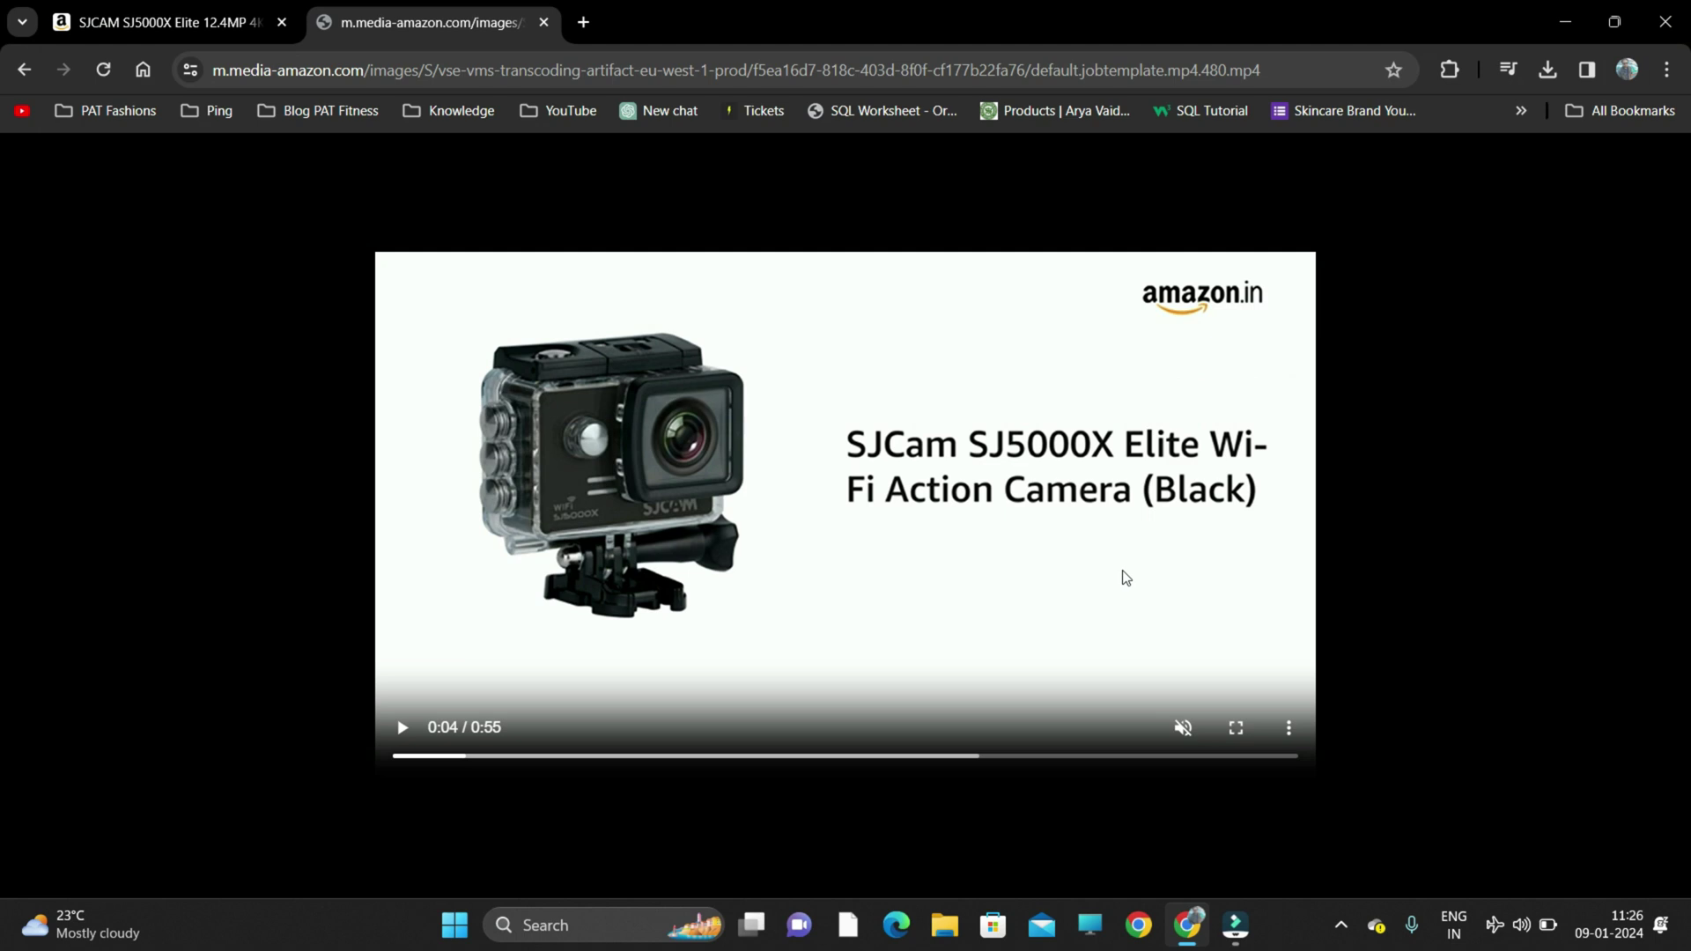
Return to the SJCAM SJ5000X Elite tab and close the DevTools panel
{"action": "left_click", "coordinate": [149, 26]}
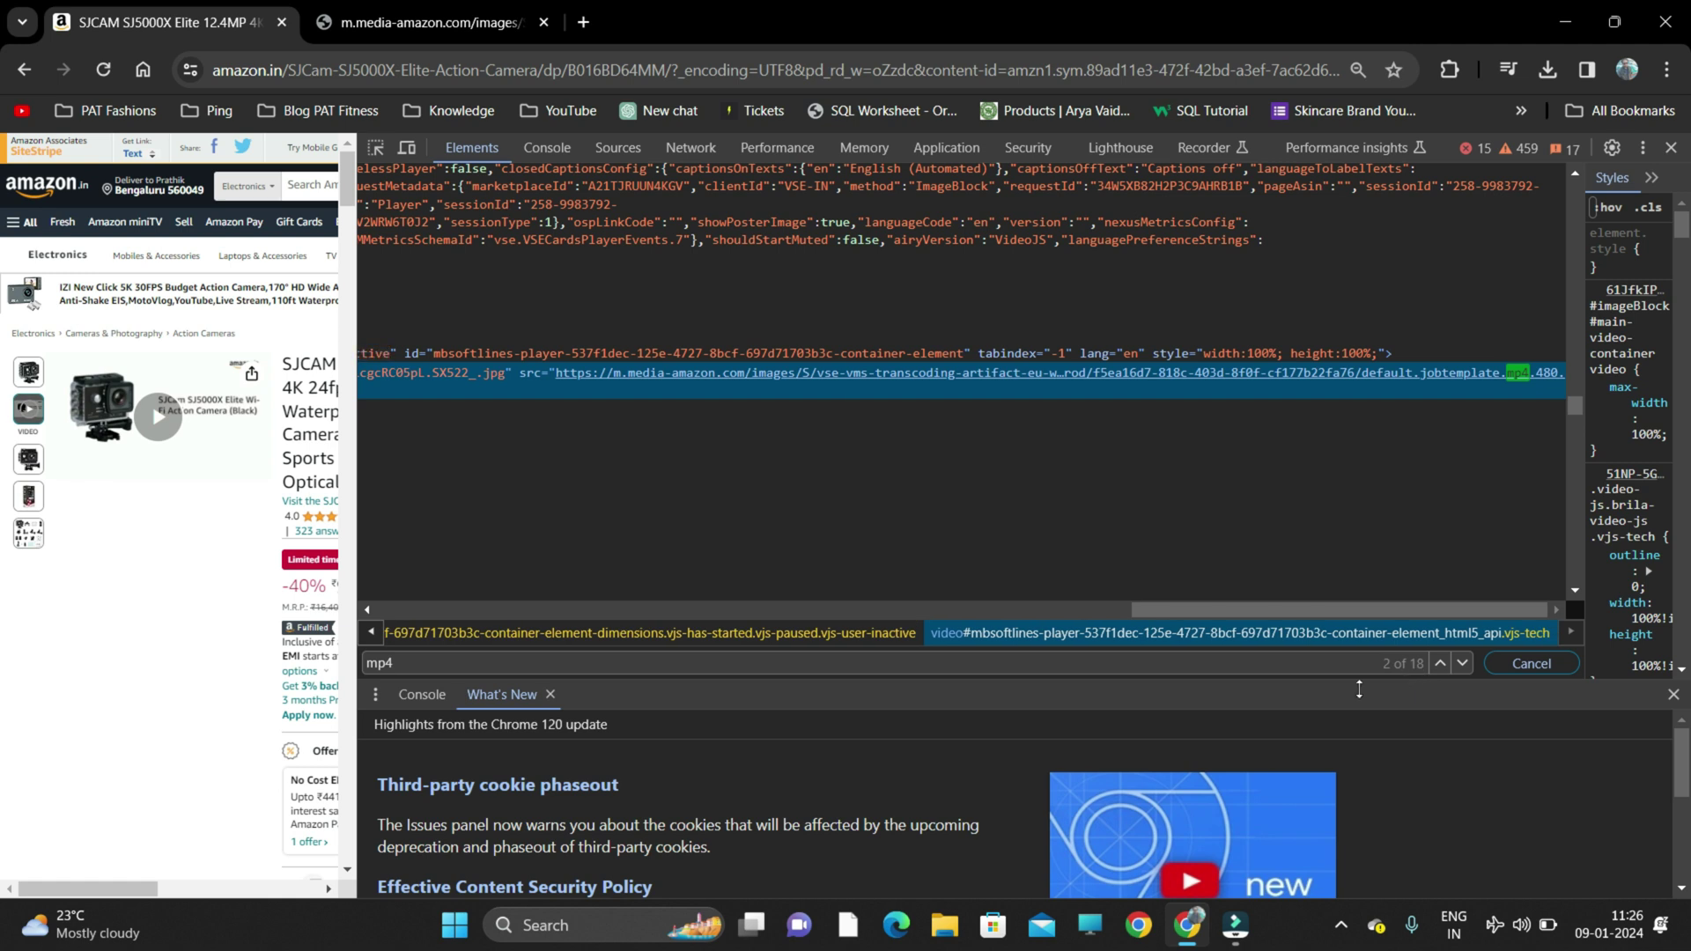
{"action": "left_click", "coordinate": [104, 763]}
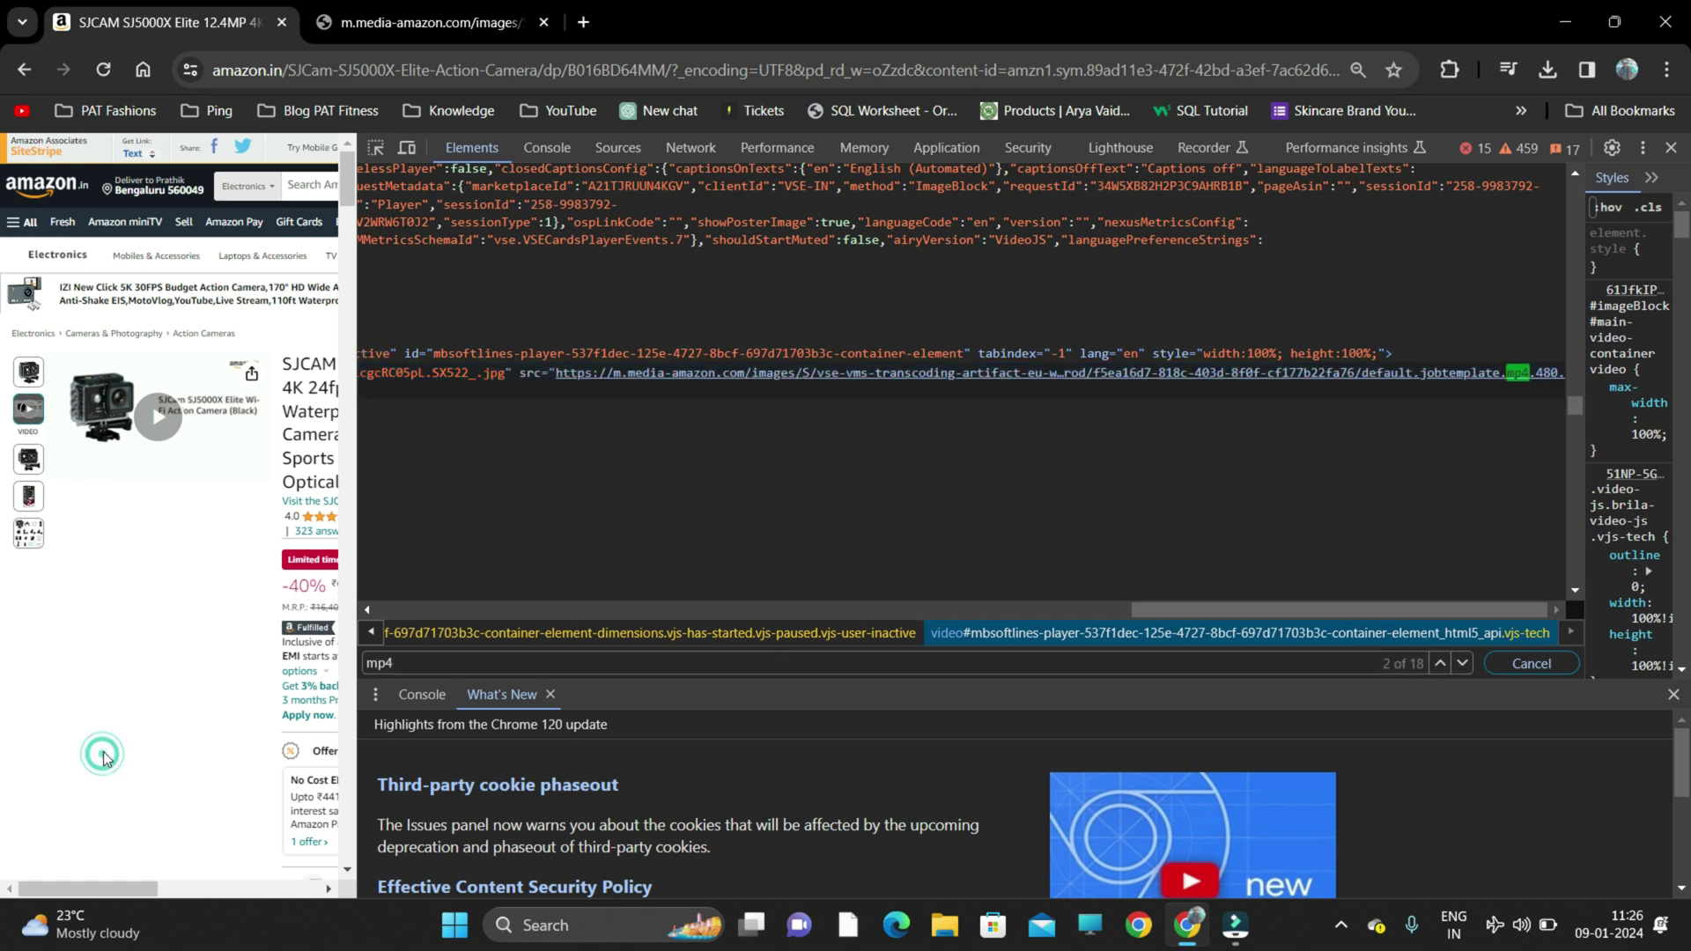
{"action": "left_click", "coordinate": [1672, 150]}
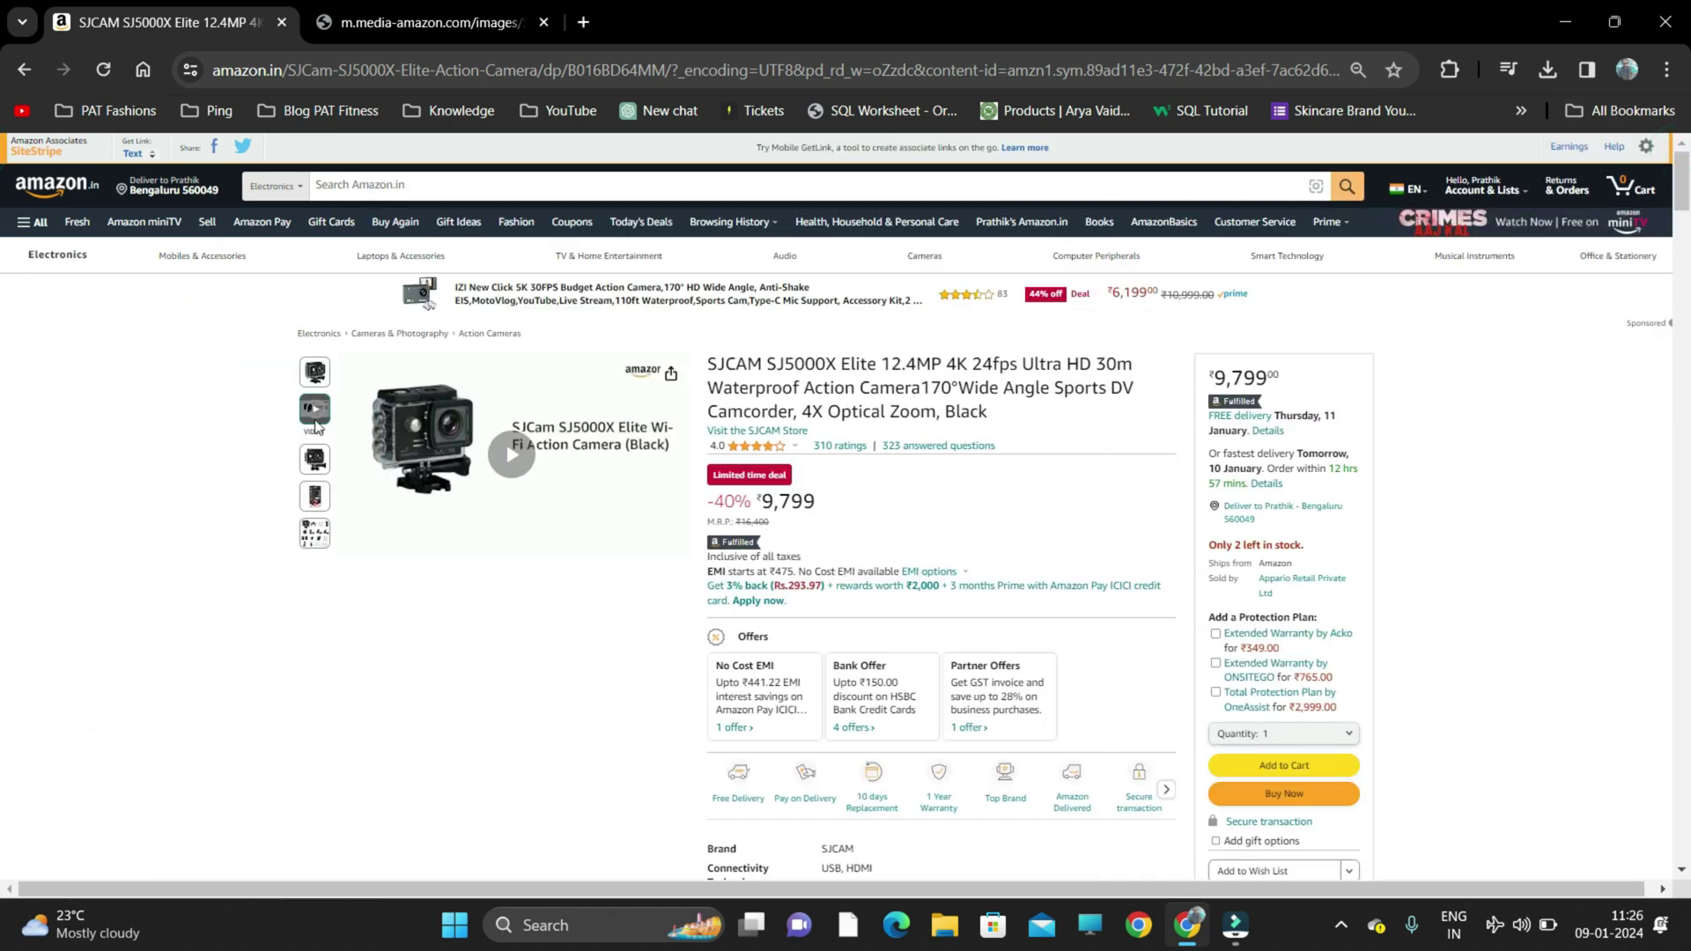
{"action": "left_click", "coordinate": [331, 419]}
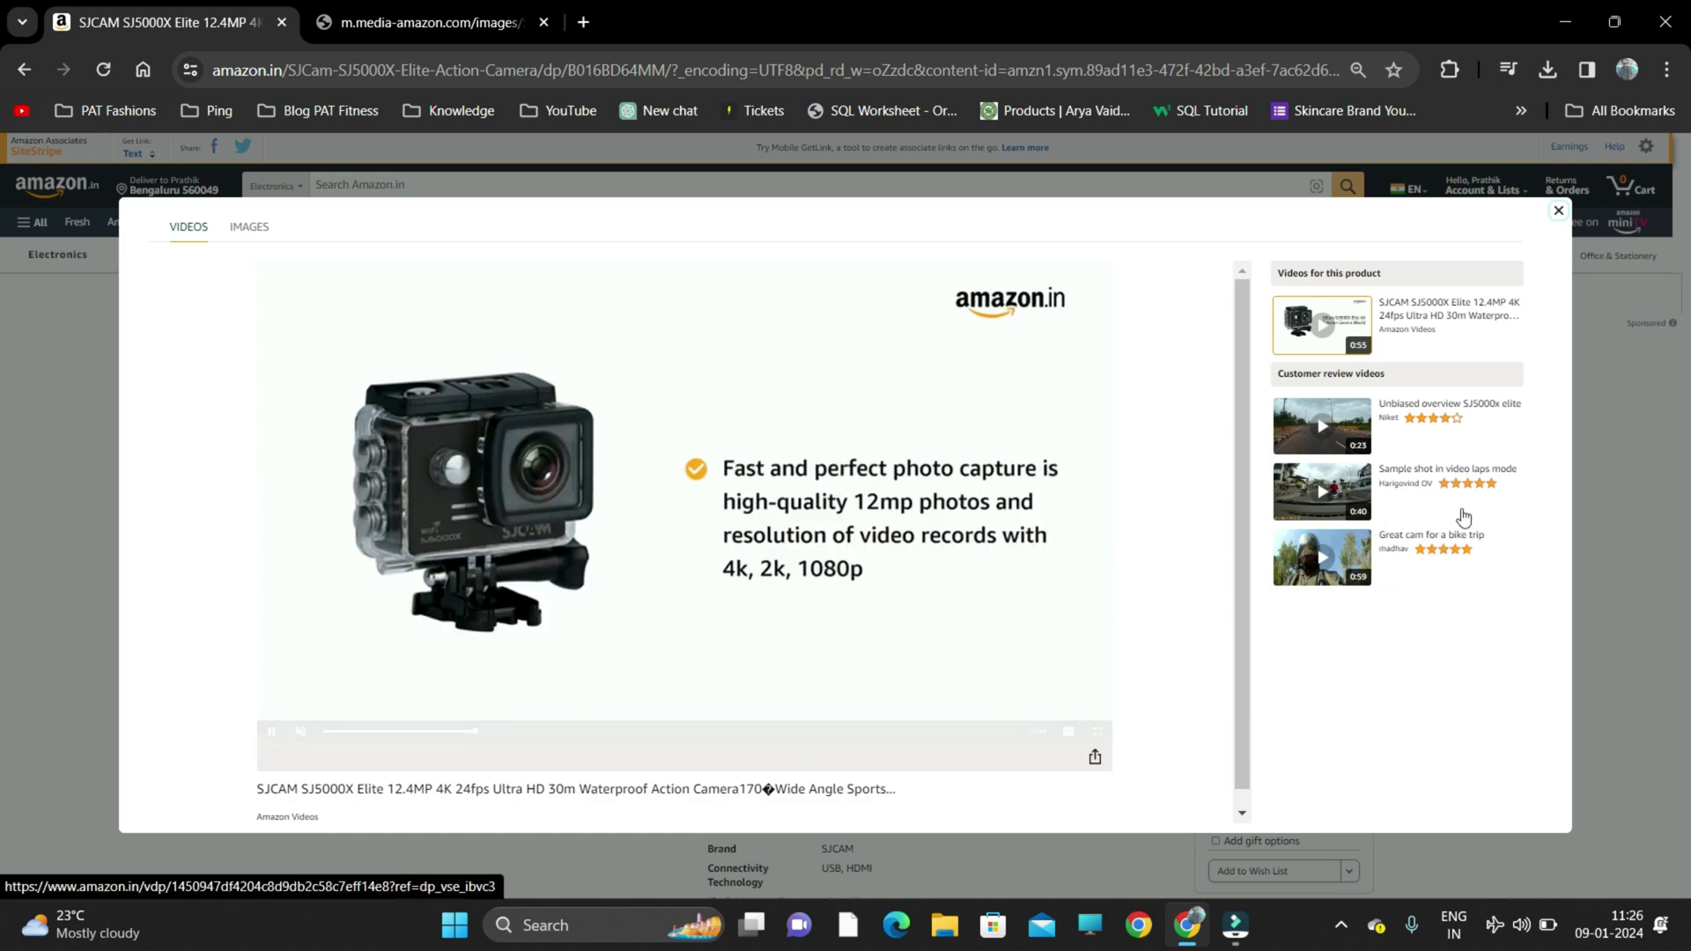
{"action": "left_click", "coordinate": [1558, 211]}
{"action": "scroll", "coordinate": [968, 638], "scroll_direction": "down", "scroll_amount": 15}
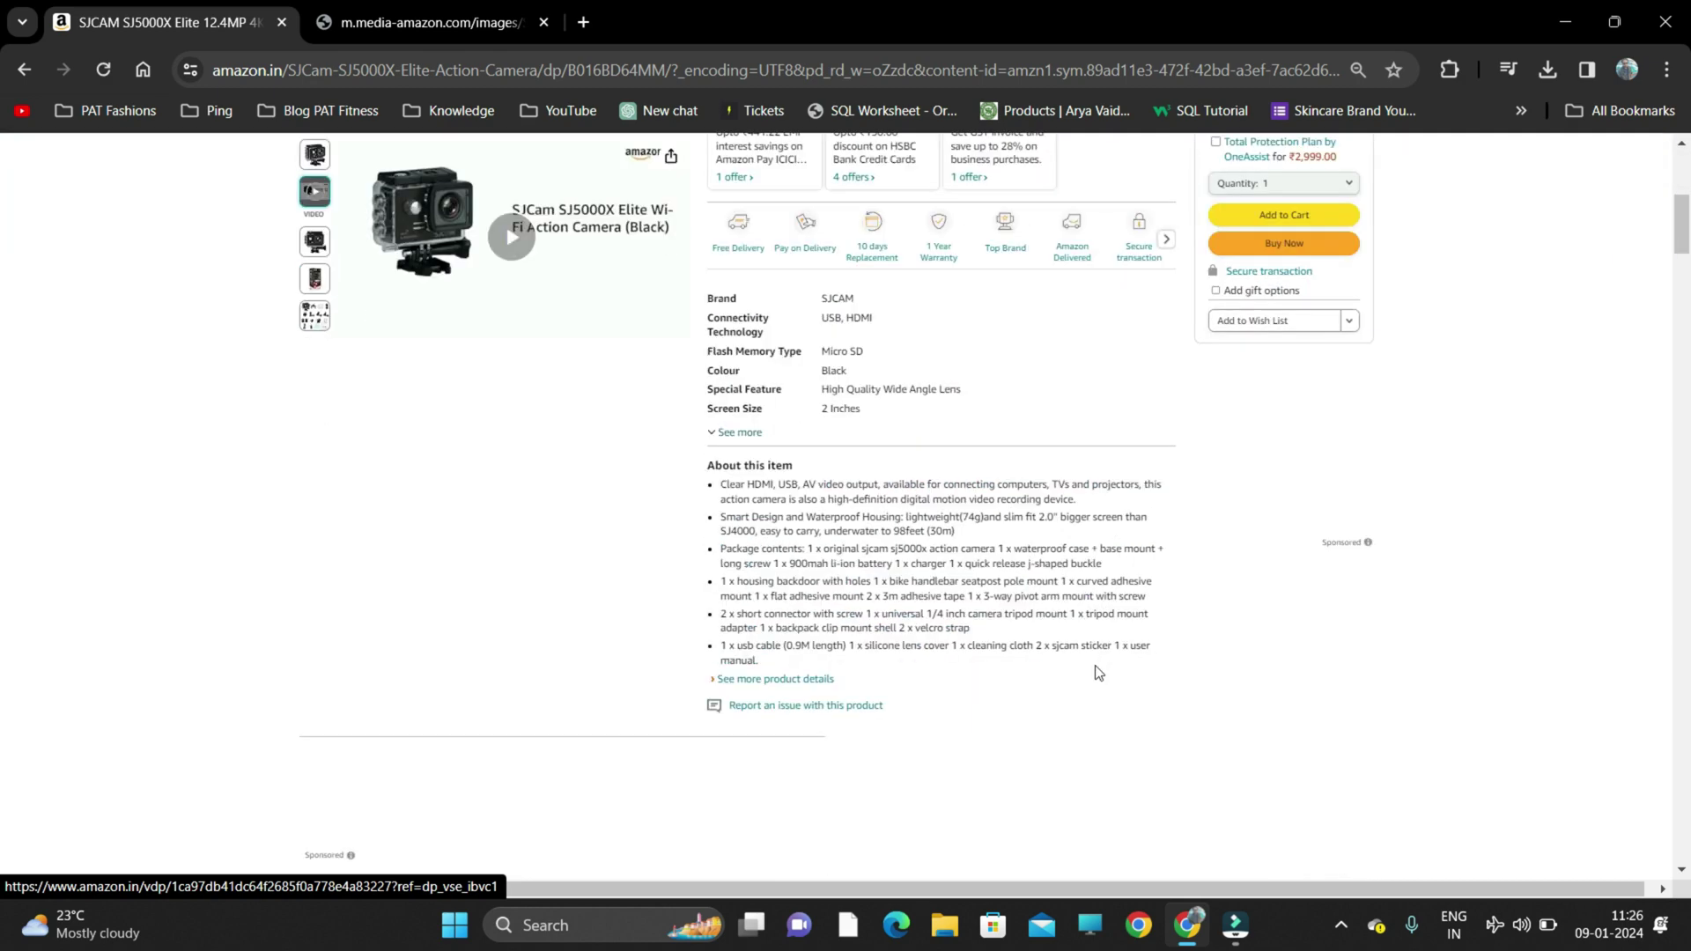
{"action": "scroll", "coordinate": [974, 646], "scroll_direction": "down", "scroll_amount": 15}
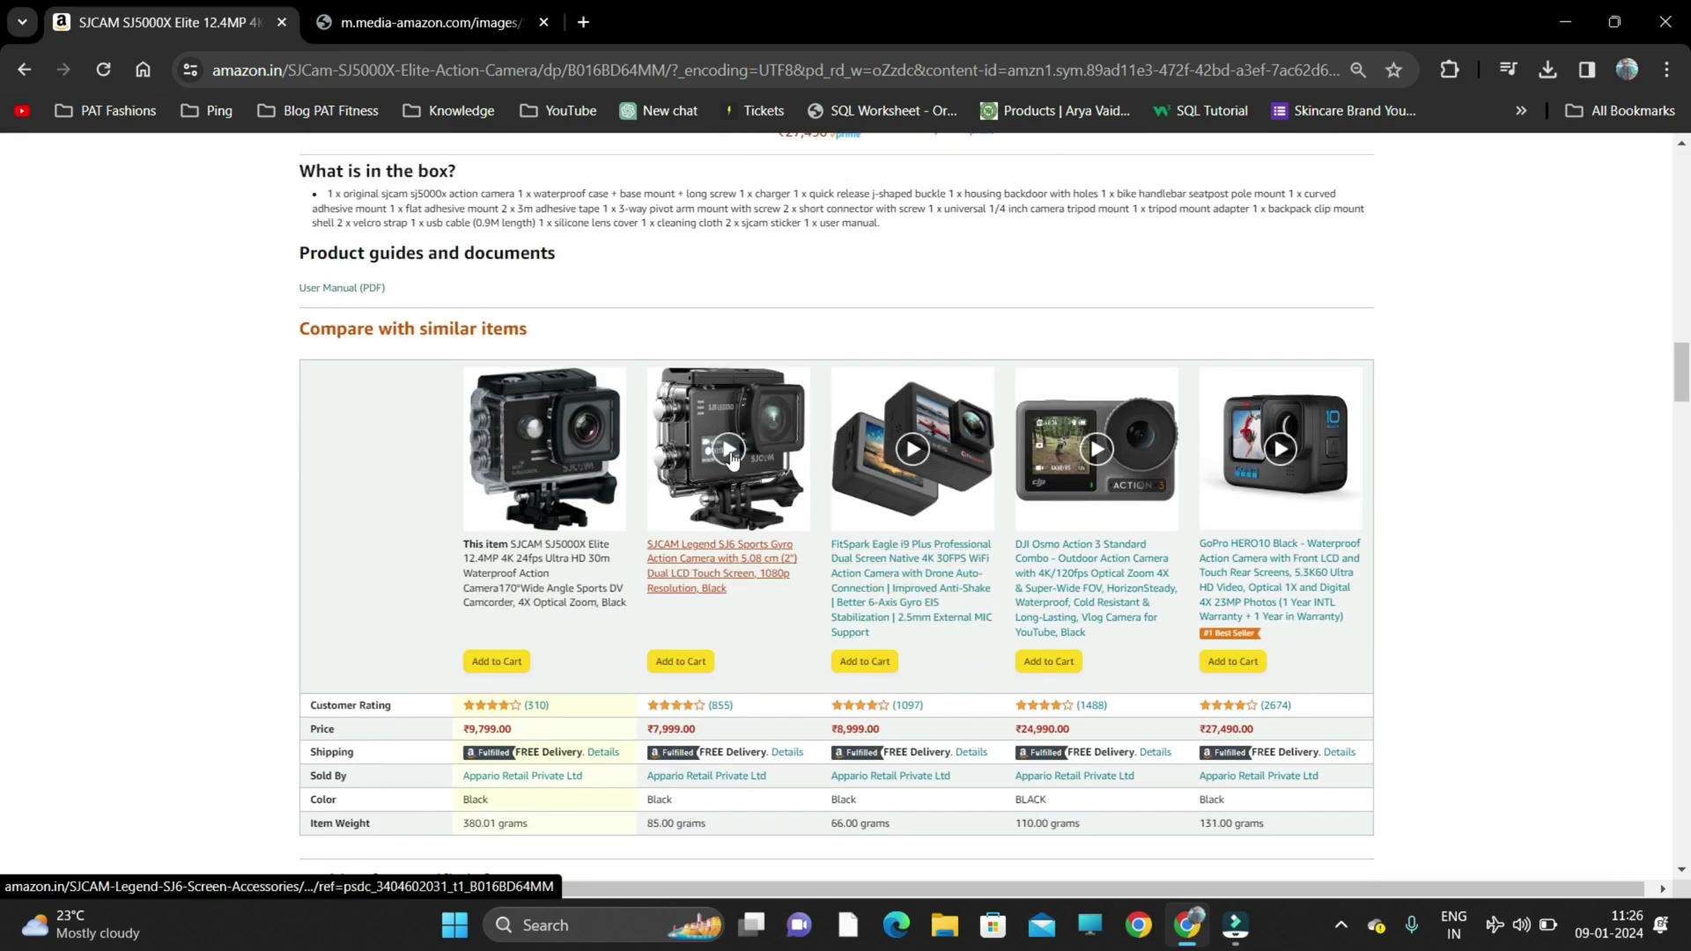
{"action": "scroll", "coordinate": [1057, 579], "scroll_direction": "down", "scroll_amount": 13}
{"action": "scroll", "coordinate": [1057, 578], "scroll_direction": "down", "scroll_amount": 15}
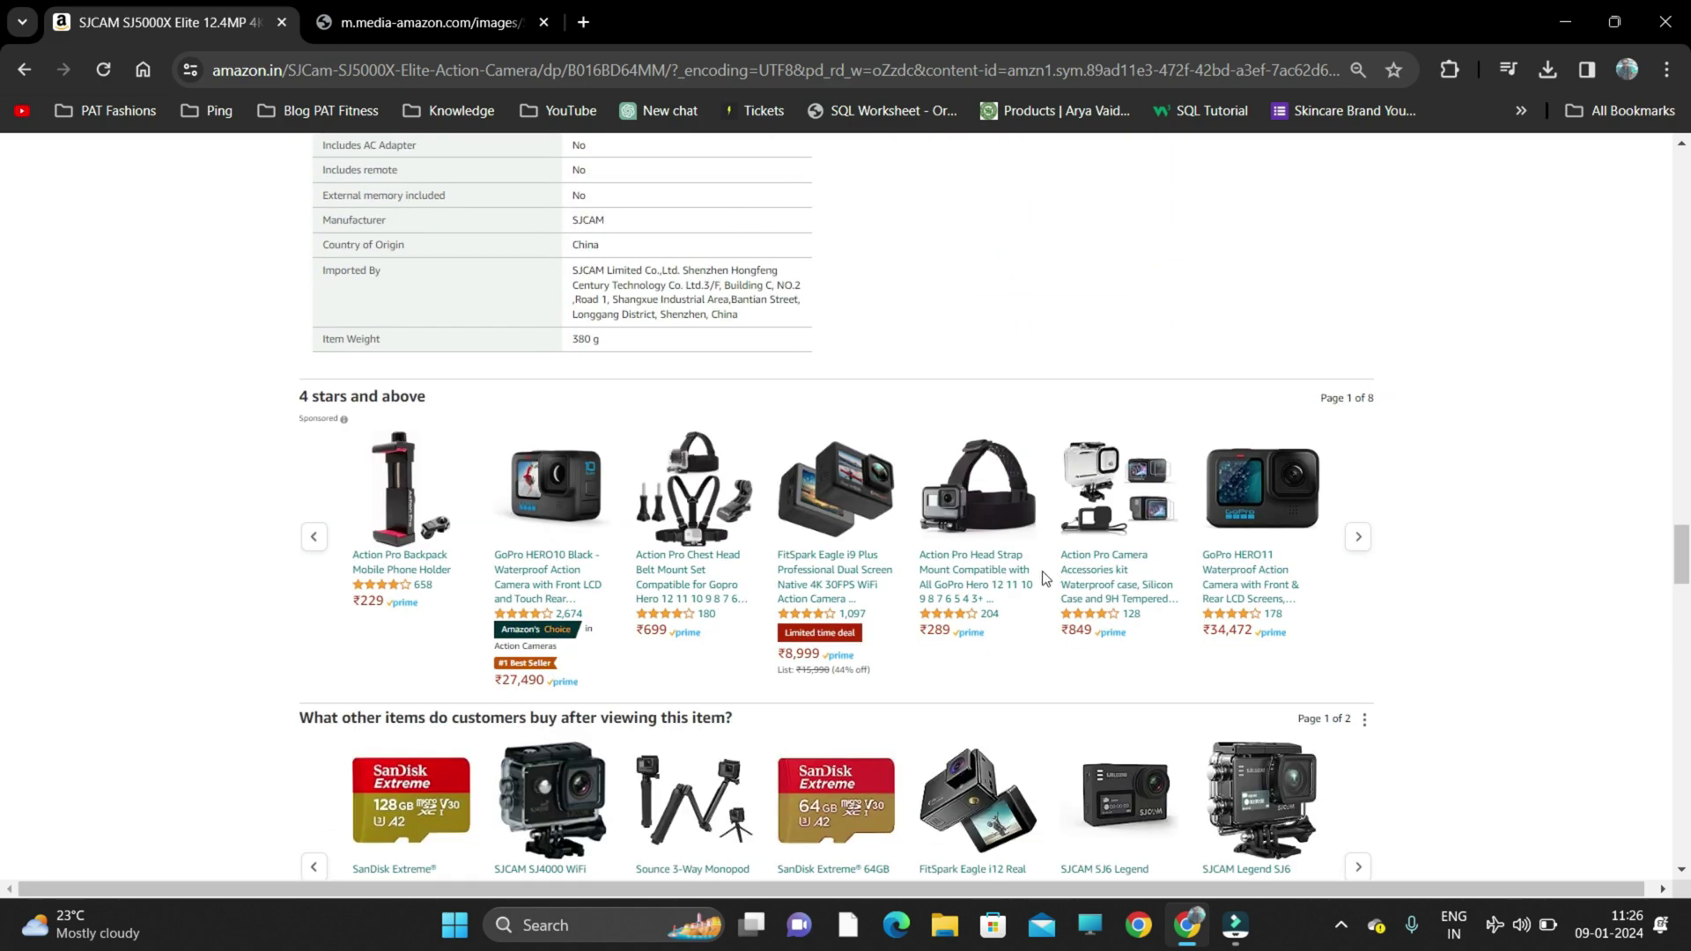
{"action": "scroll", "coordinate": [965, 564], "scroll_direction": "down", "scroll_amount": 4}
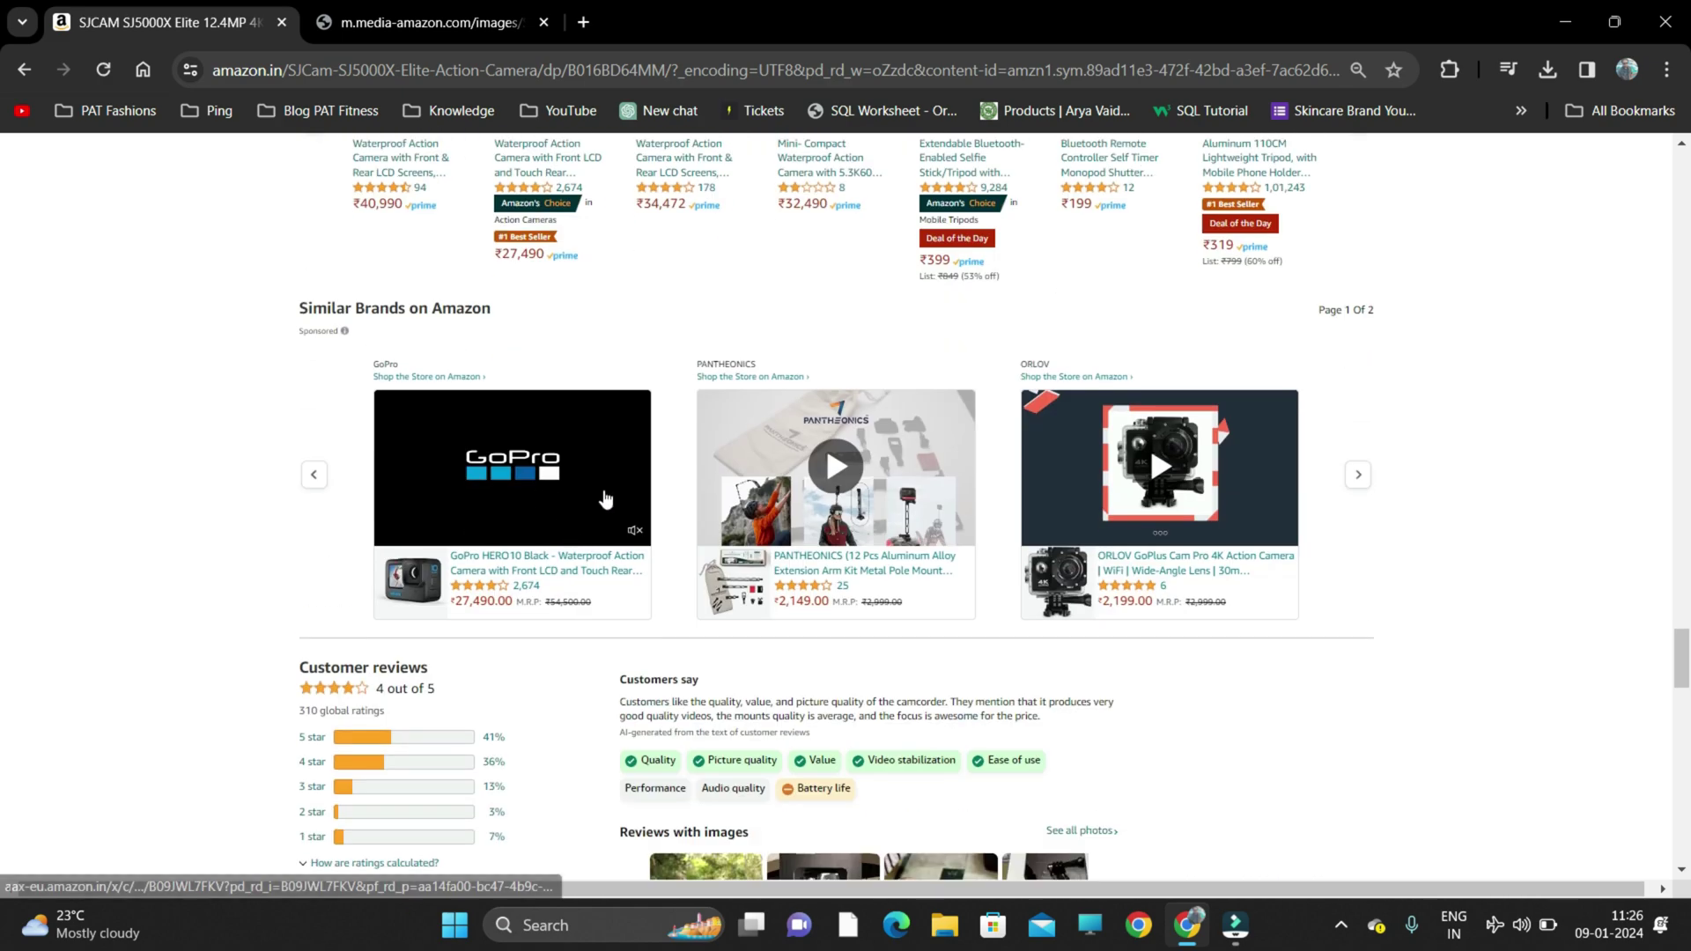
{"action": "scroll", "coordinate": [742, 578], "scroll_direction": "down", "scroll_amount": 5}
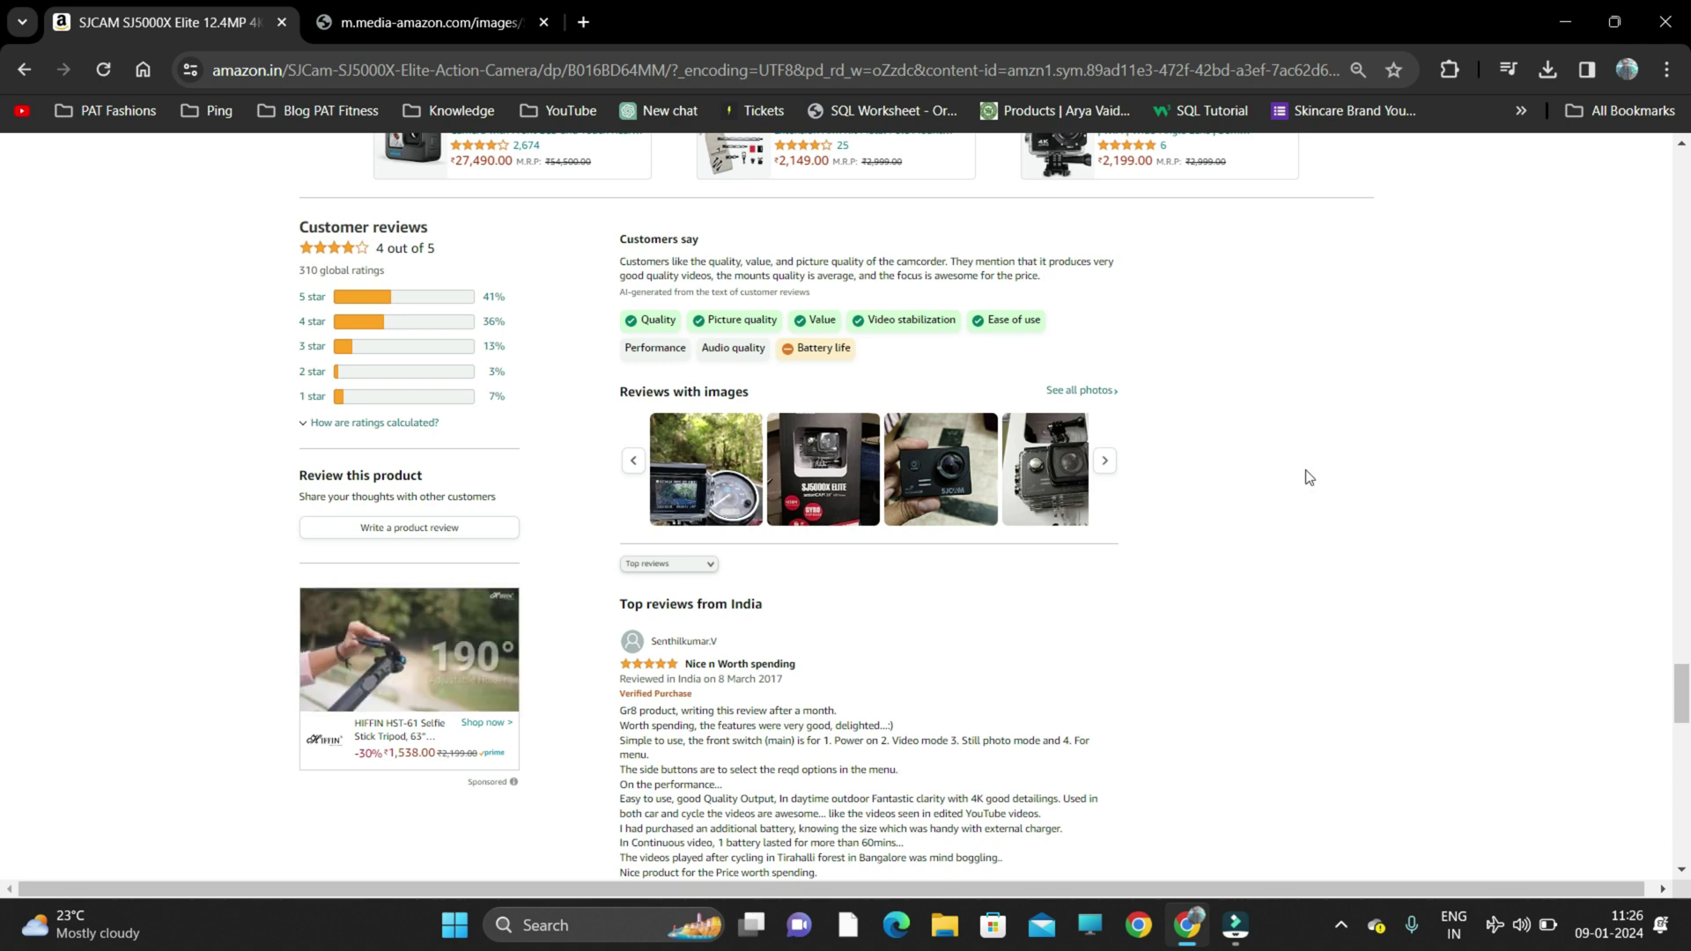
{"action": "scroll", "coordinate": [1057, 581], "scroll_direction": "down", "scroll_amount": 2}
{"action": "scroll", "coordinate": [1057, 582], "scroll_direction": "down", "scroll_amount": 10}
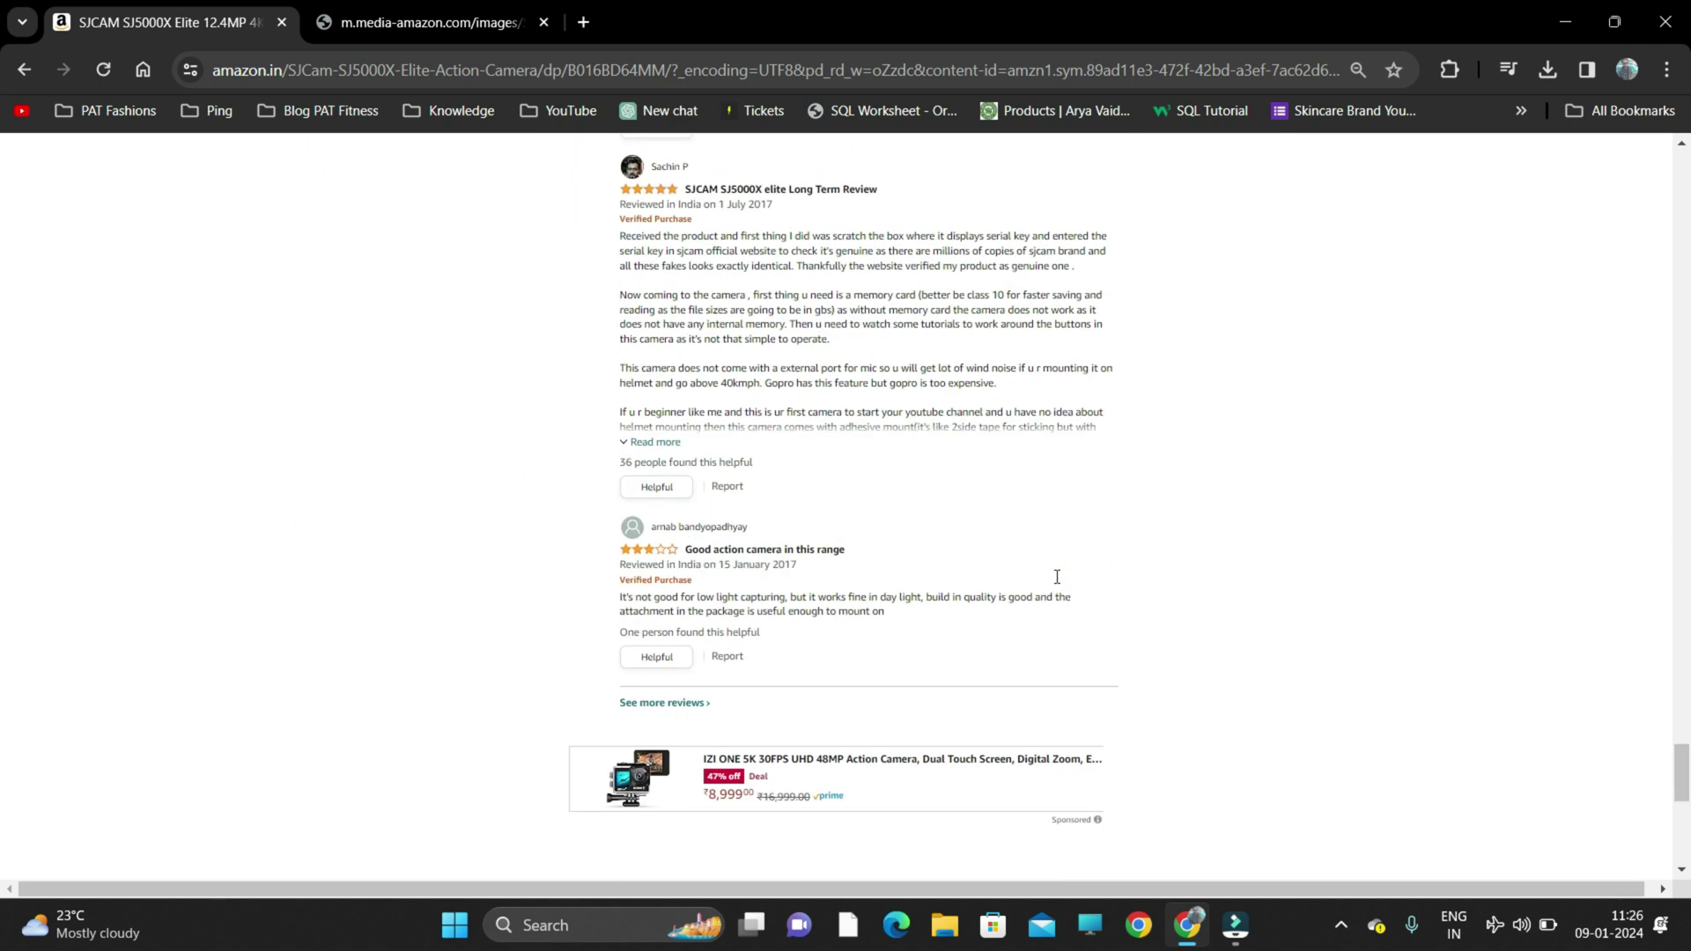
{"action": "scroll", "coordinate": [1057, 581], "scroll_direction": "up", "scroll_amount": 20}
{"action": "scroll", "coordinate": [1059, 584], "scroll_direction": "up", "scroll_amount": 20}
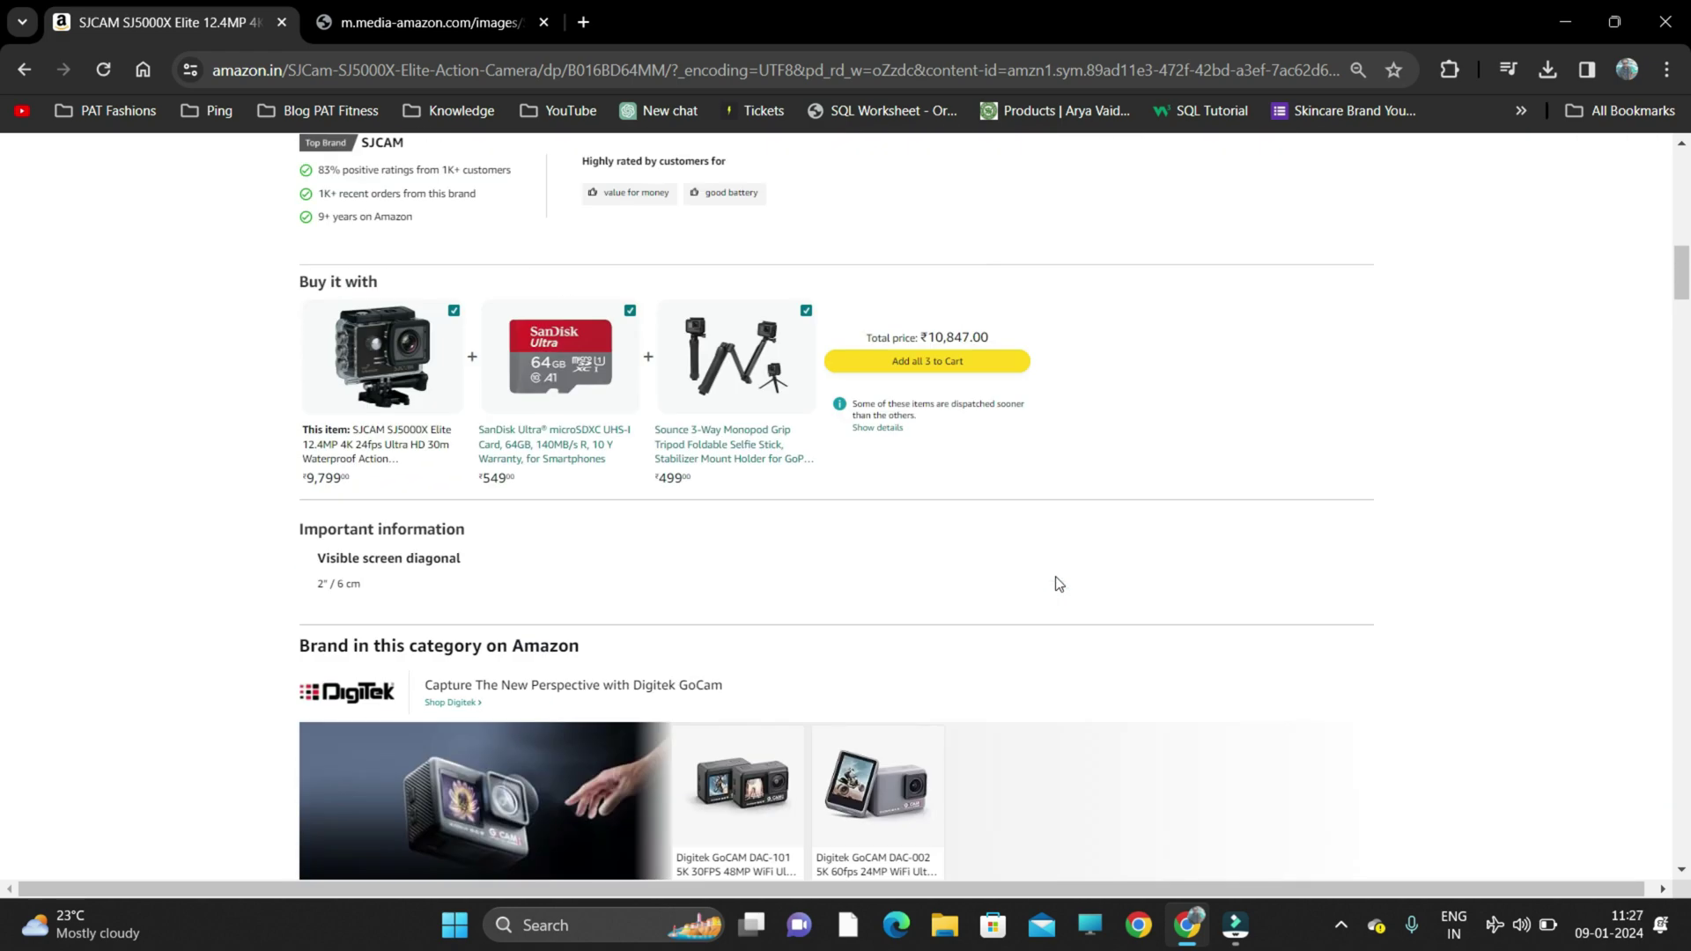
{"action": "scroll", "coordinate": [1057, 581], "scroll_direction": "up", "scroll_amount": 15}
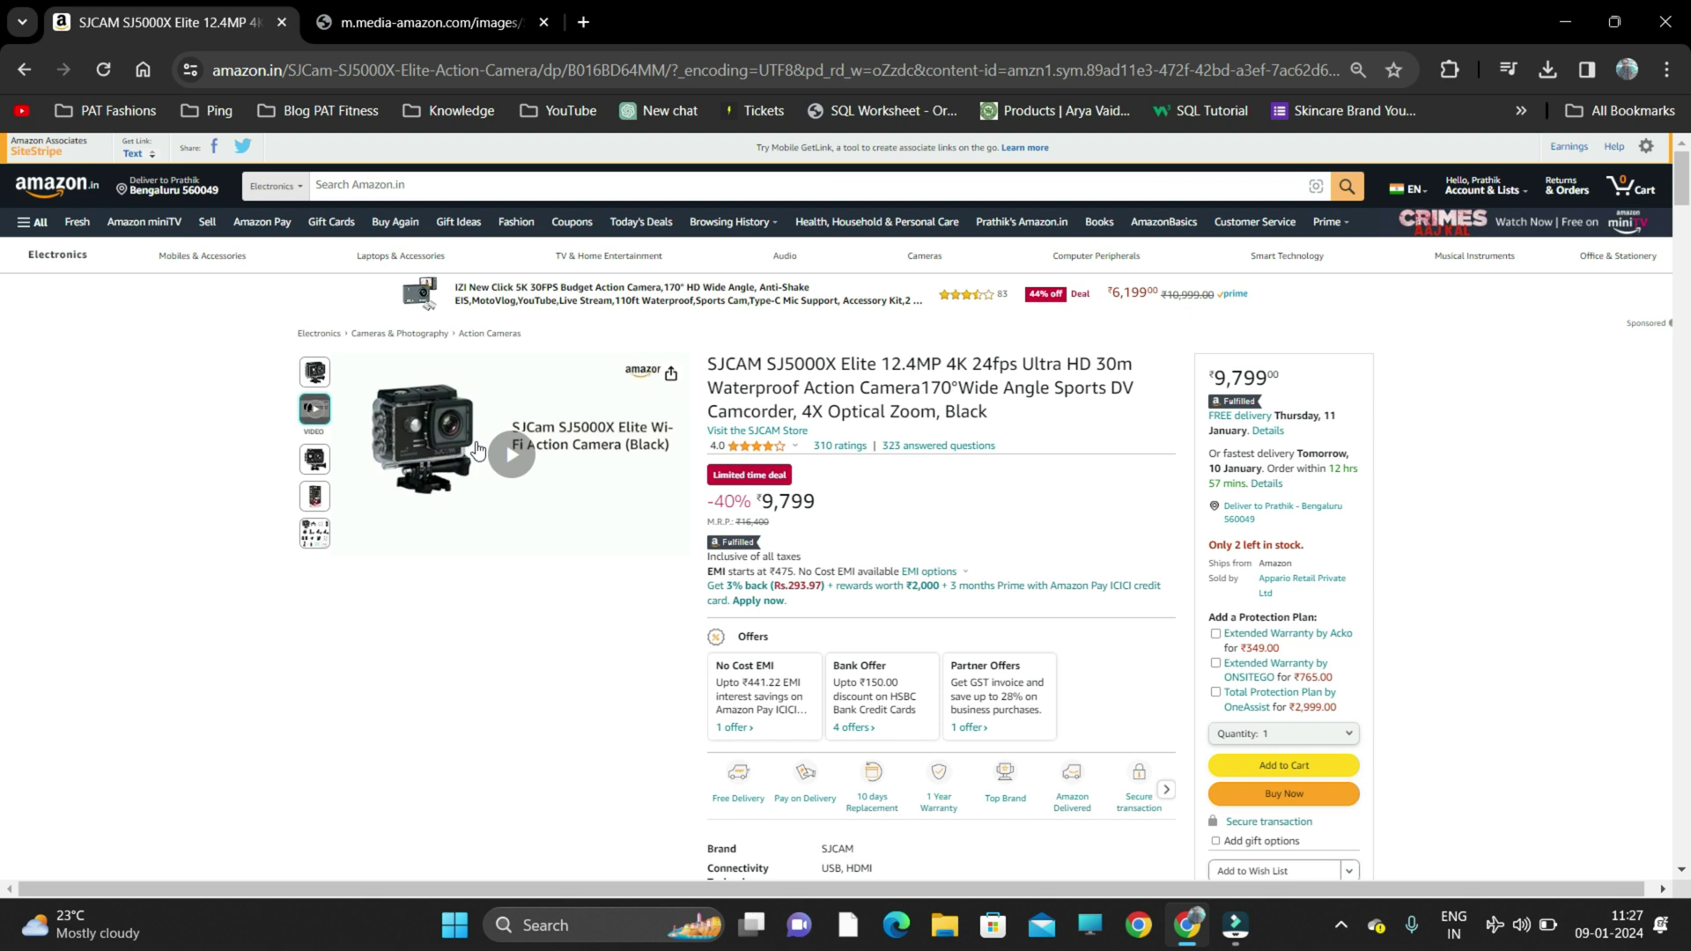
Switch to the m.media-amazon.com tab showing the 0:55 SJCam product video
{"action": "left_click", "coordinate": [410, 10]}
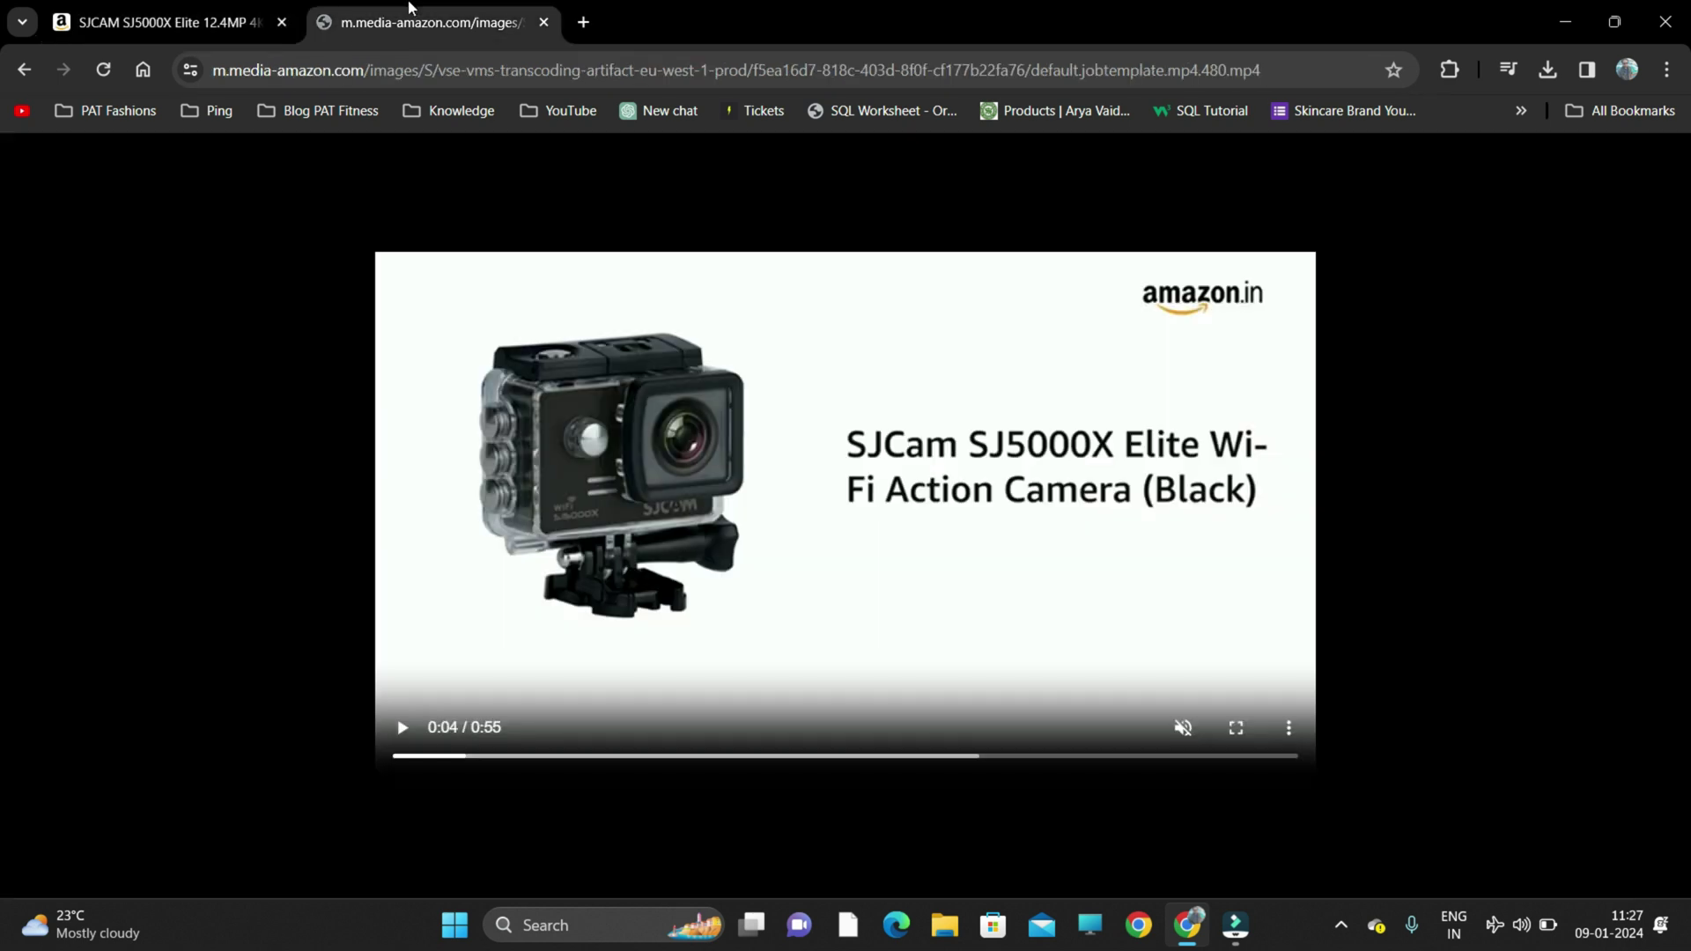